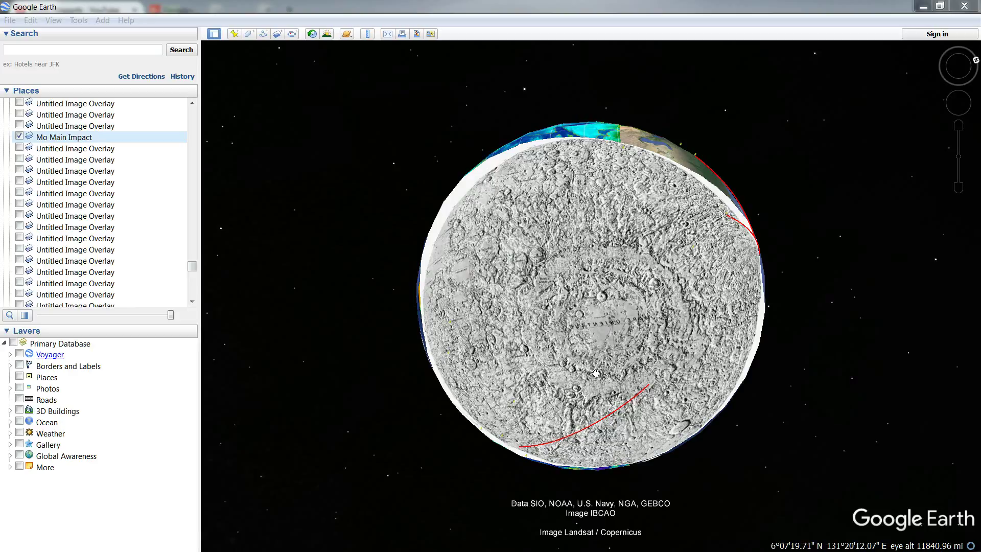
Fade the Mo Main Impact overlay to fully clear to reveal the infrared imagery beneath it.
drag(596, 373, 585, 349)
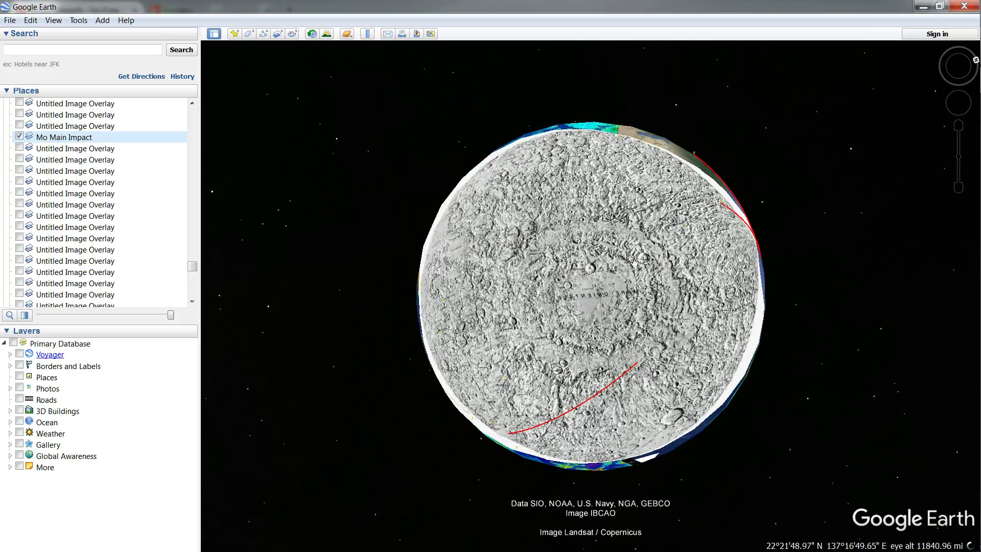
drag(648, 313, 617, 296)
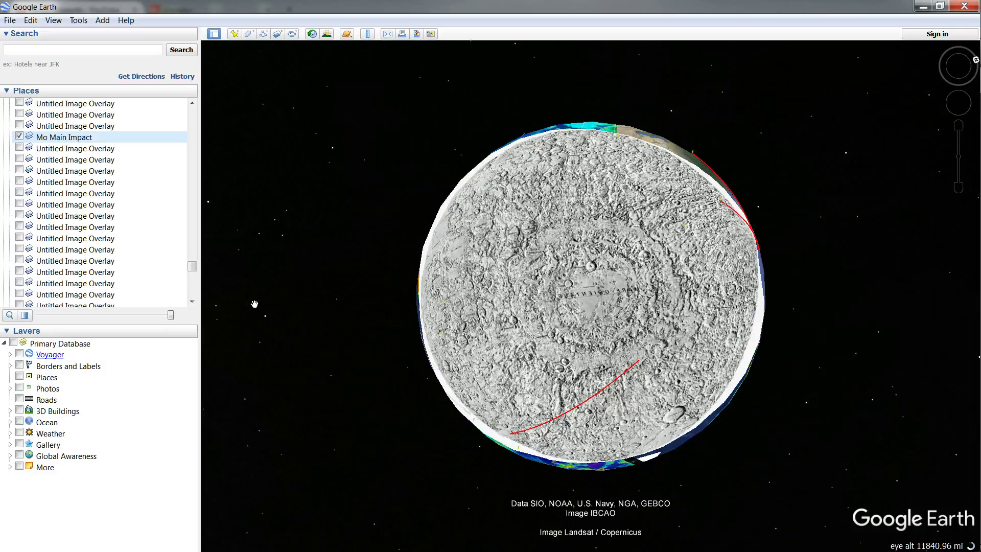
drag(170, 315, 17, 287)
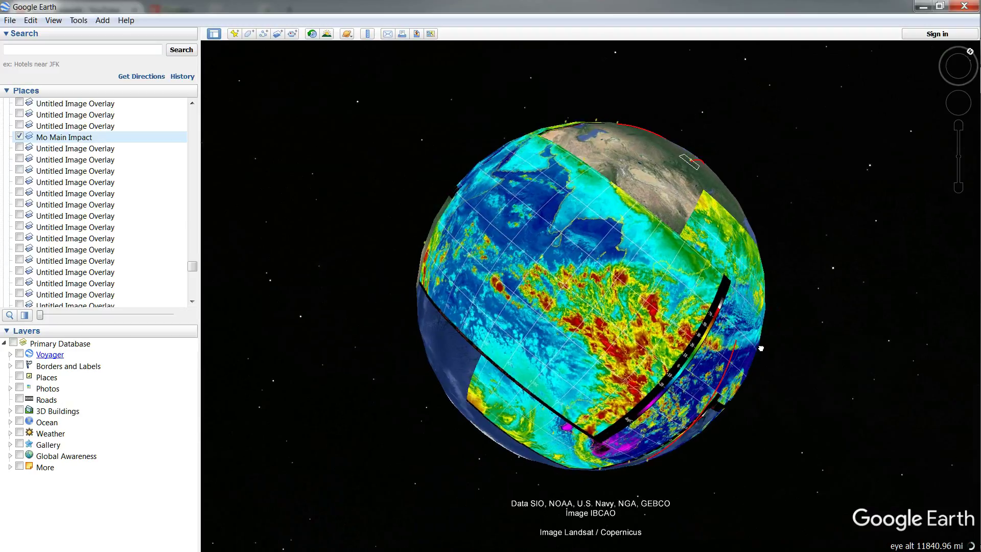
Restore the Mo Main Impact overlay to full opacity over the Indian Ocean and Southeast Asia.
drag(754, 237, 730, 249)
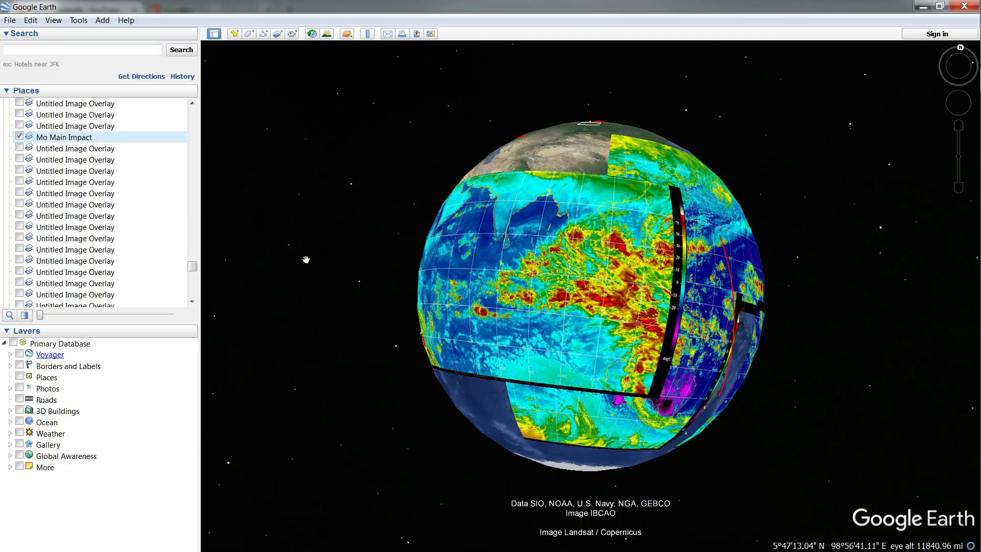
drag(44, 317, 204, 256)
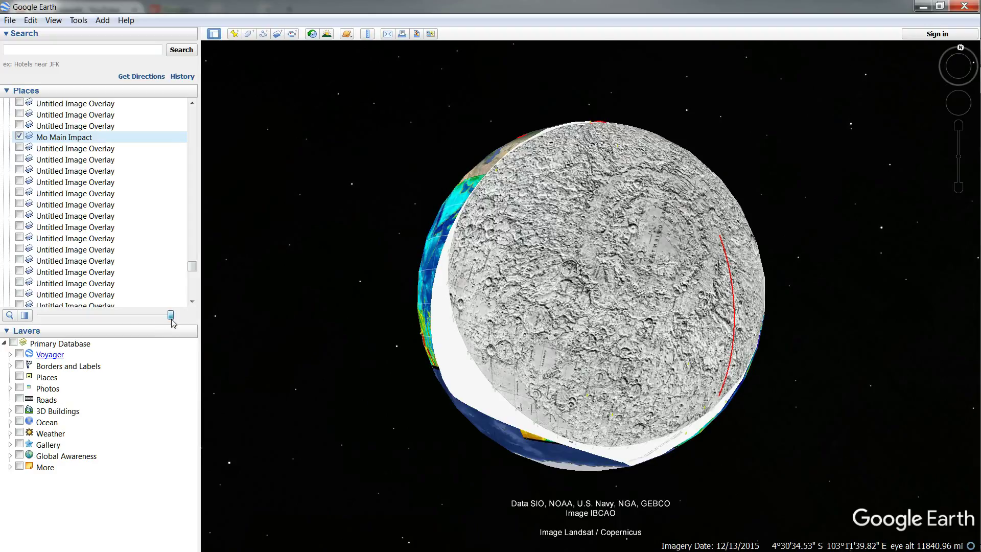
drag(172, 320, 205, 353)
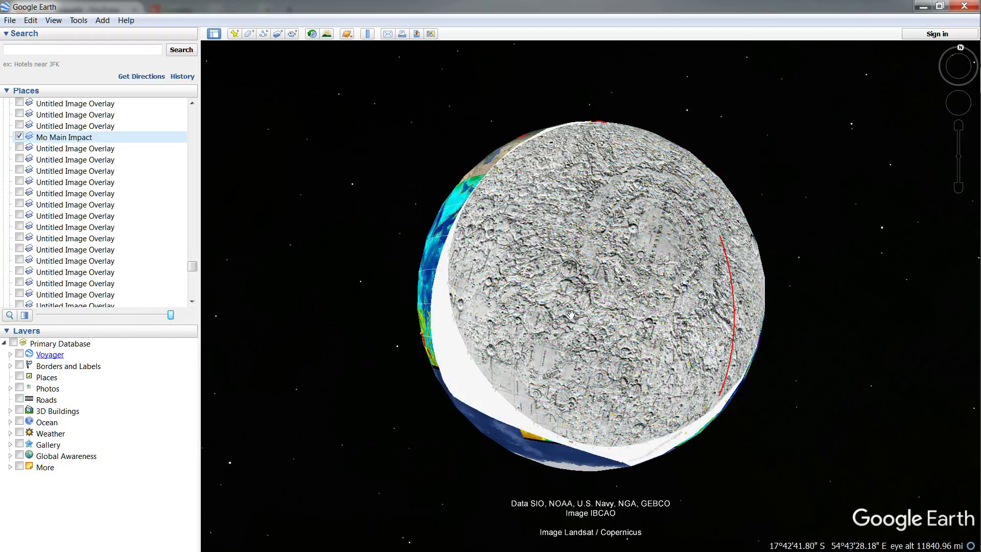
Make the Mo Main Impact overlay almost fully transparent over the western Pacific and Southeast Asia.
drag(709, 264, 624, 281)
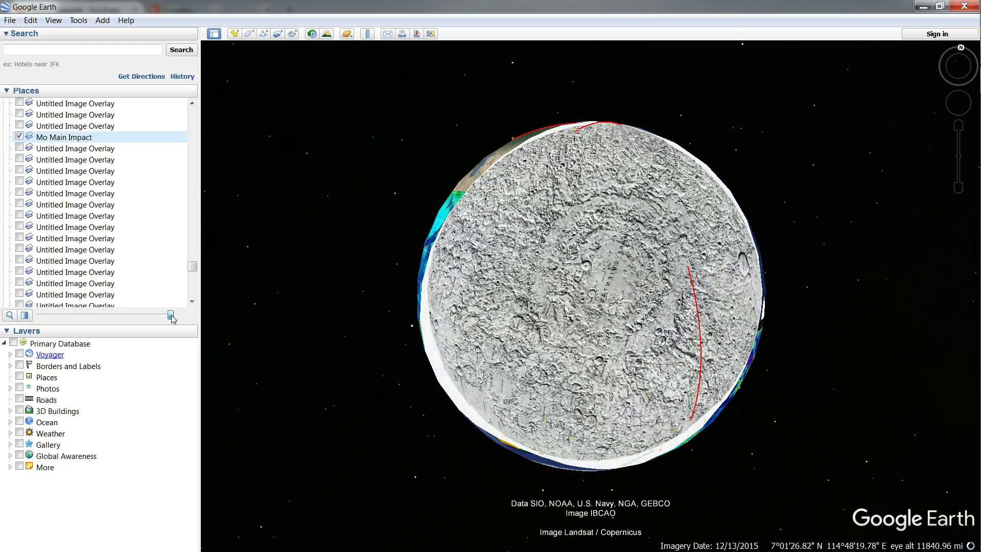
drag(173, 318, 57, 240)
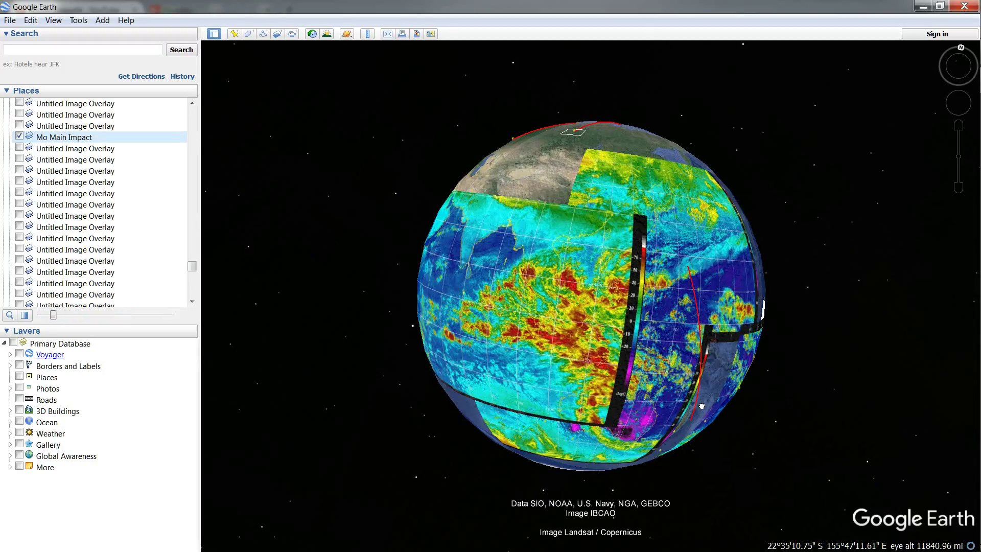
Examine the infrared satellite imagery around the globe, from the Indian Ocean across the Pacific to South America and back.
drag(702, 406, 731, 383)
drag(642, 306, 686, 298)
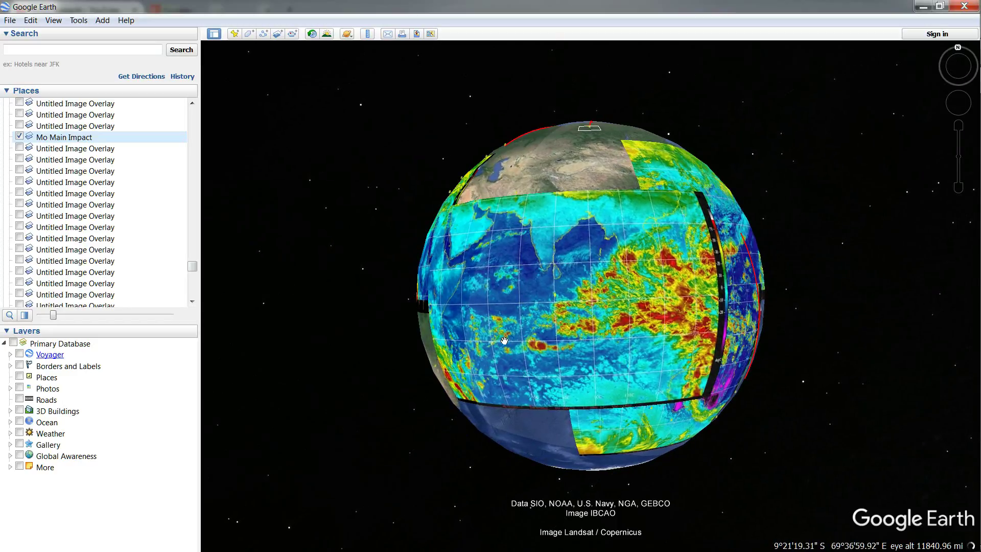
drag(482, 224, 459, 415)
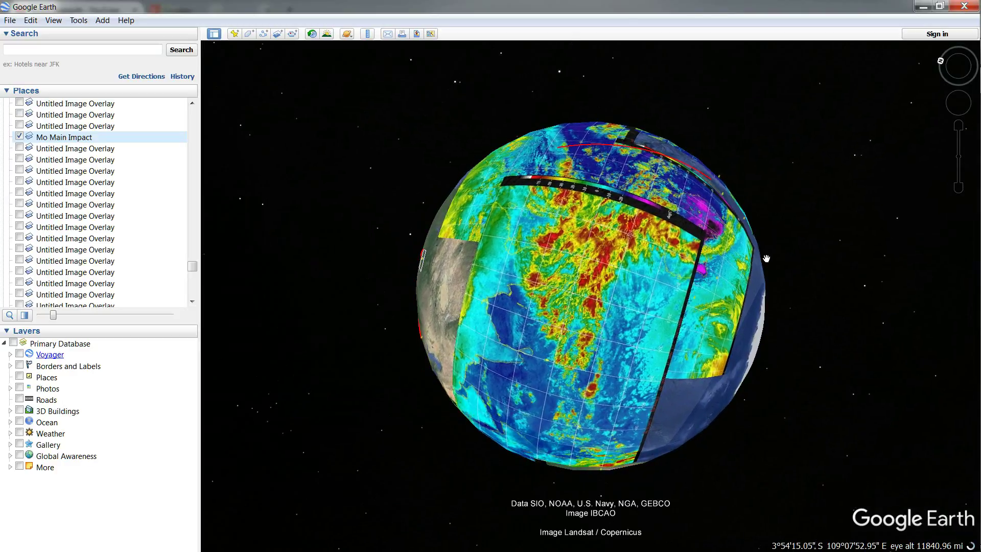
drag(766, 259, 534, 425)
drag(726, 235, 449, 230)
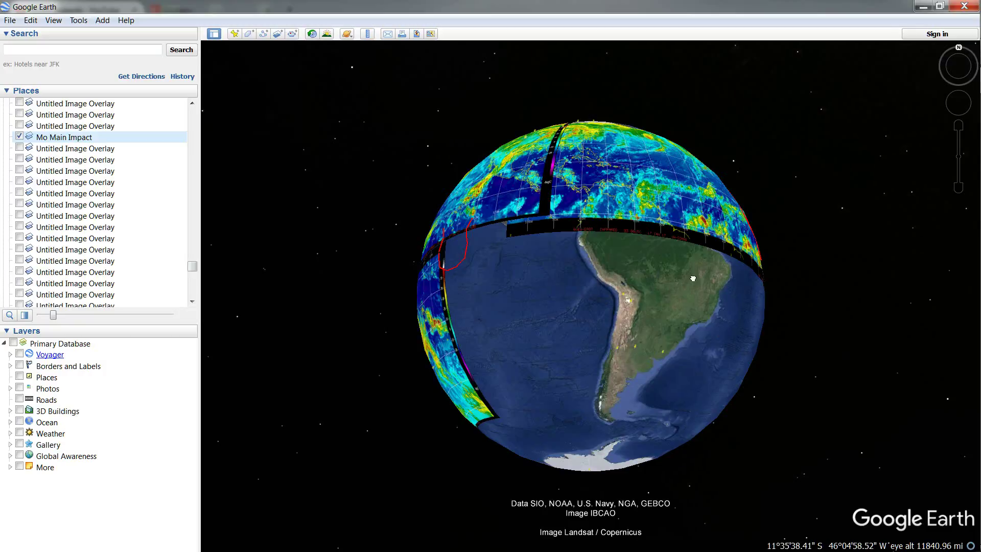
drag(693, 278, 622, 250)
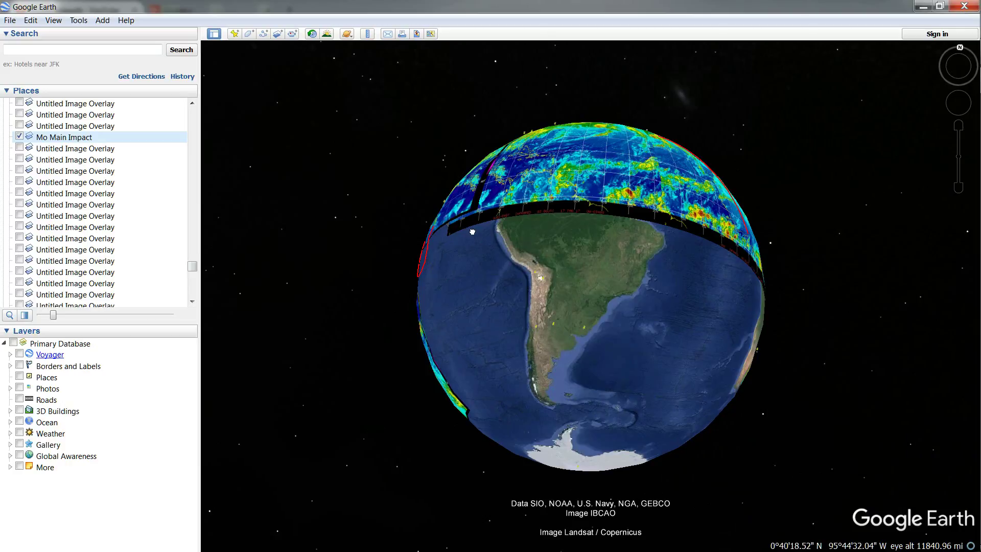
drag(472, 232, 624, 241)
drag(450, 261, 705, 244)
drag(495, 263, 723, 269)
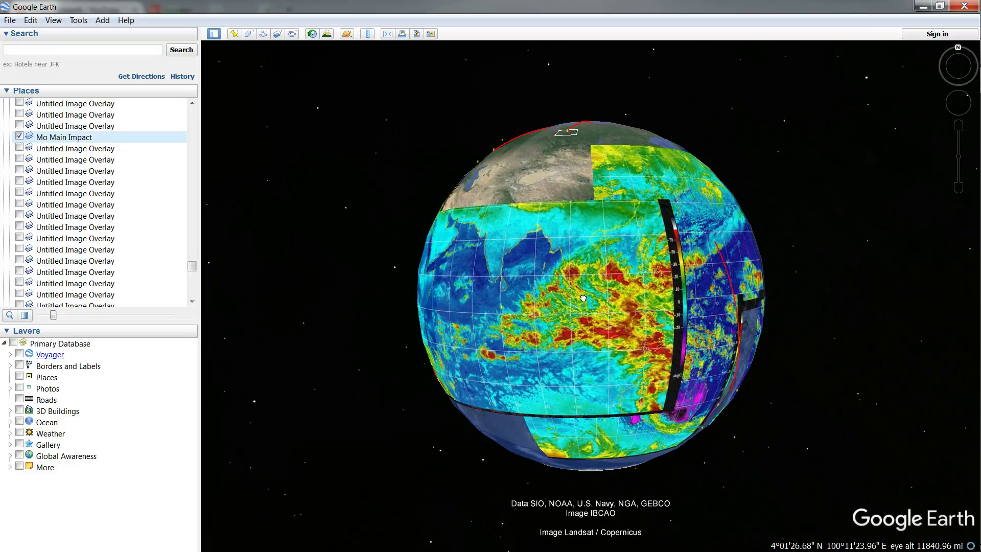
Save a closer globe view centred on the Indian Ocean and Southeast Asia as a JPEG image named Ass in New folder (2).
scroll(534, 363, up, 3)
drag(534, 363, 545, 339)
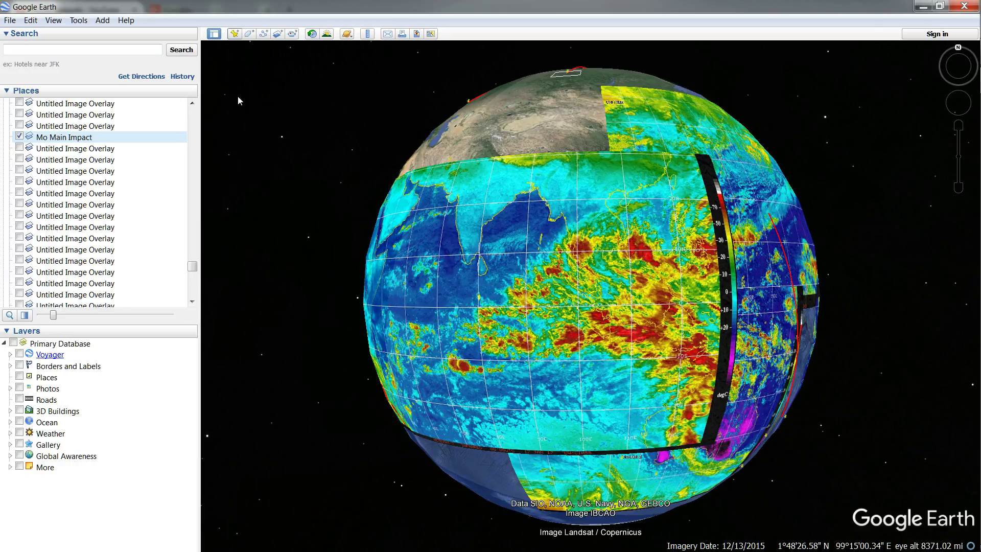
click(9, 20)
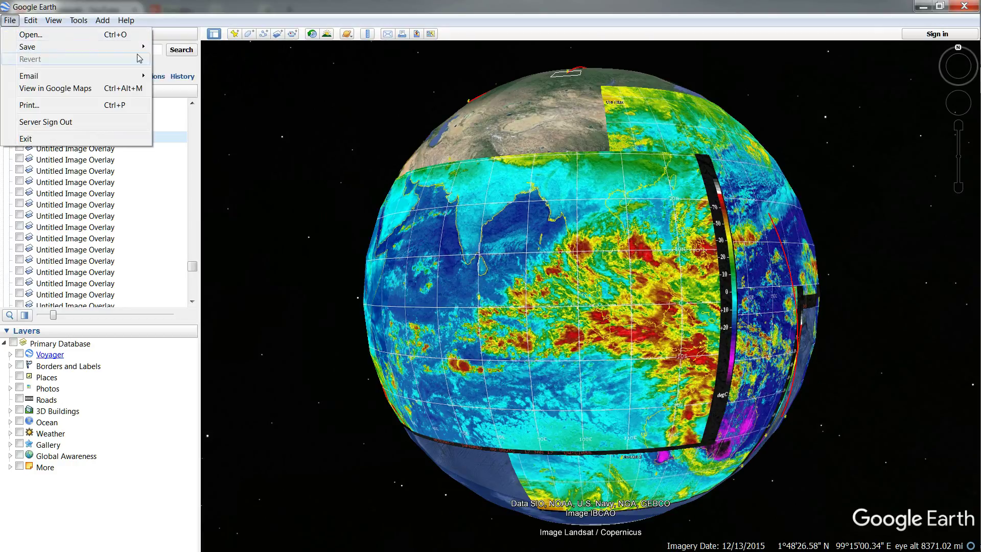
mouse_move(136, 47)
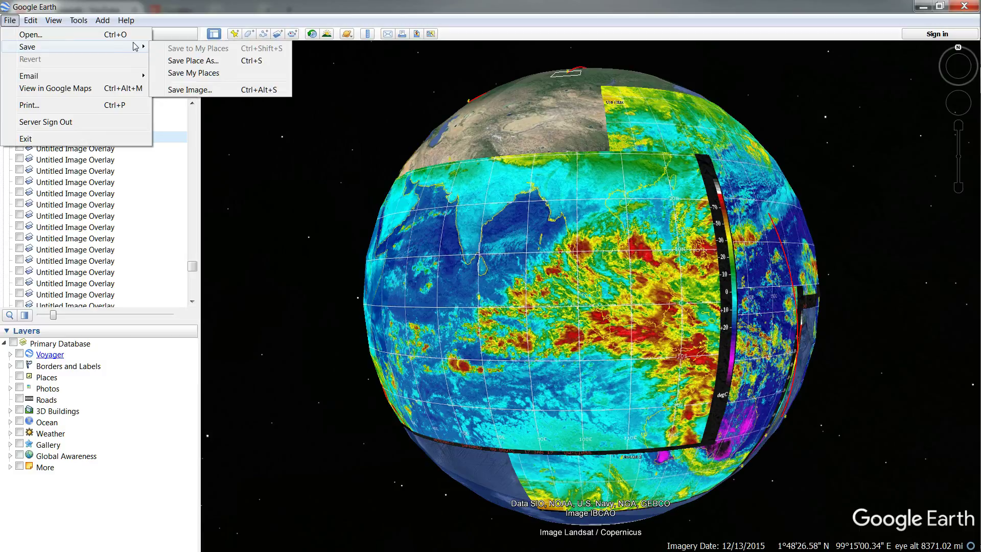
click(192, 92)
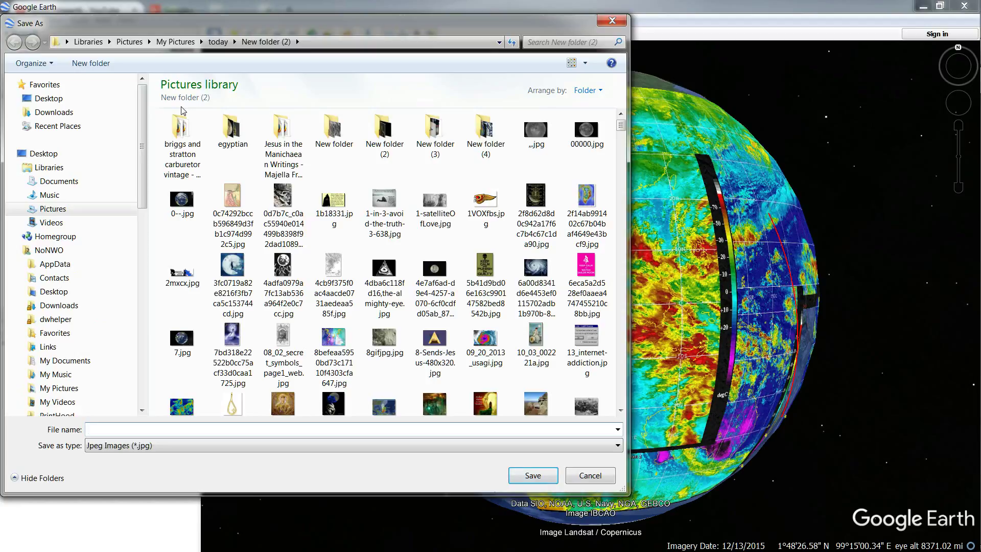
text(SA)
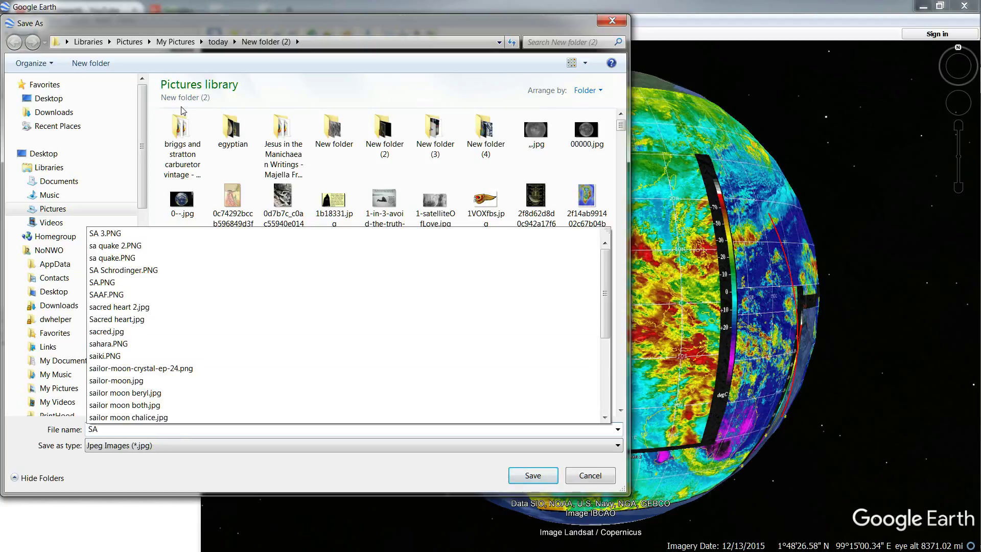
key(BackSpace)
key(BackSpace)
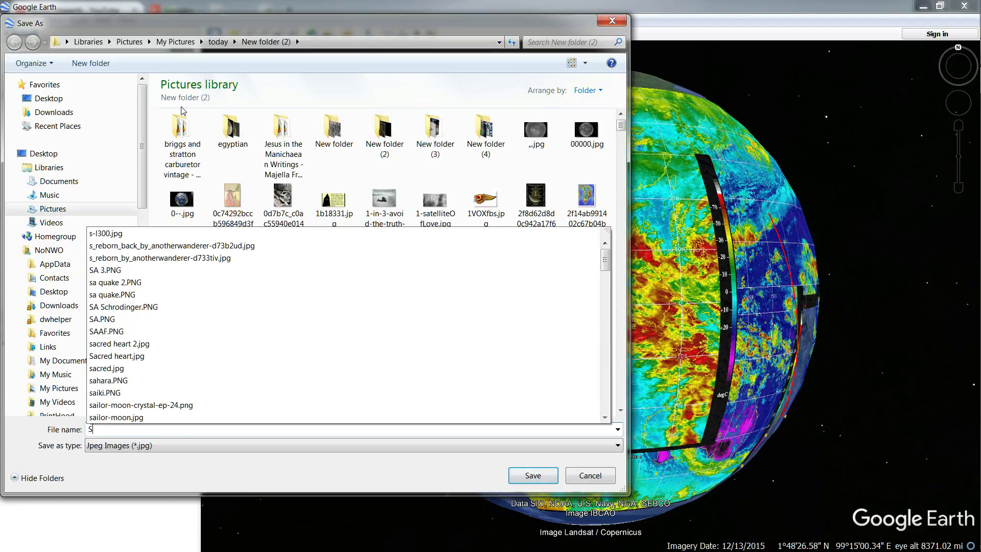
text(Ass)
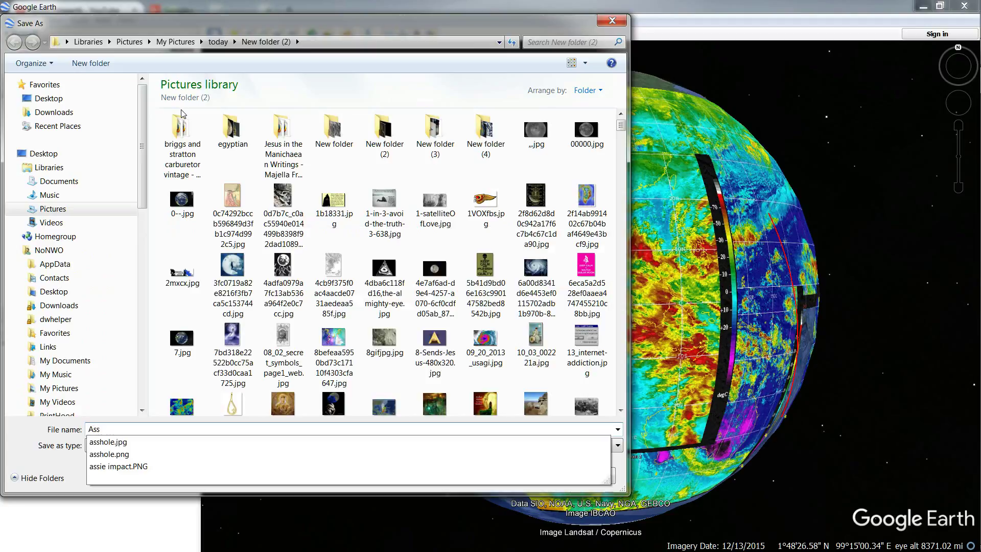
key(Return)
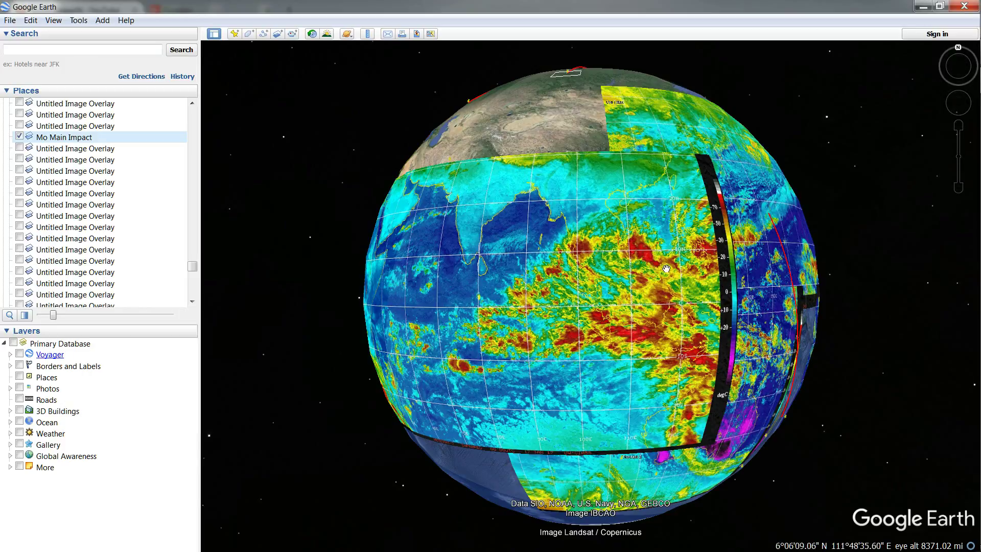
Hide the Mo Main Impact overlay and the Infrared Satellite Images folder in the saved places.
scroll(80, 216, down, 2)
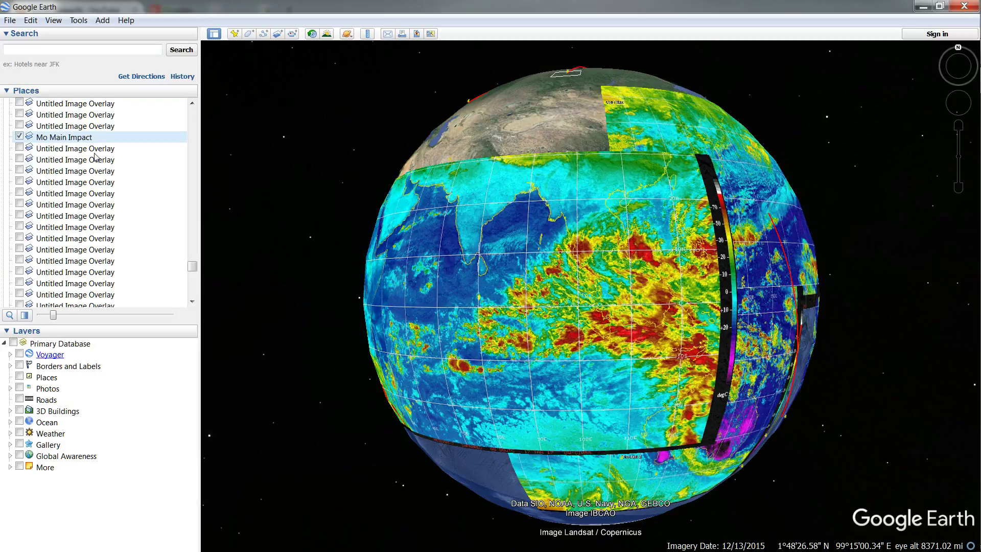
click(19, 137)
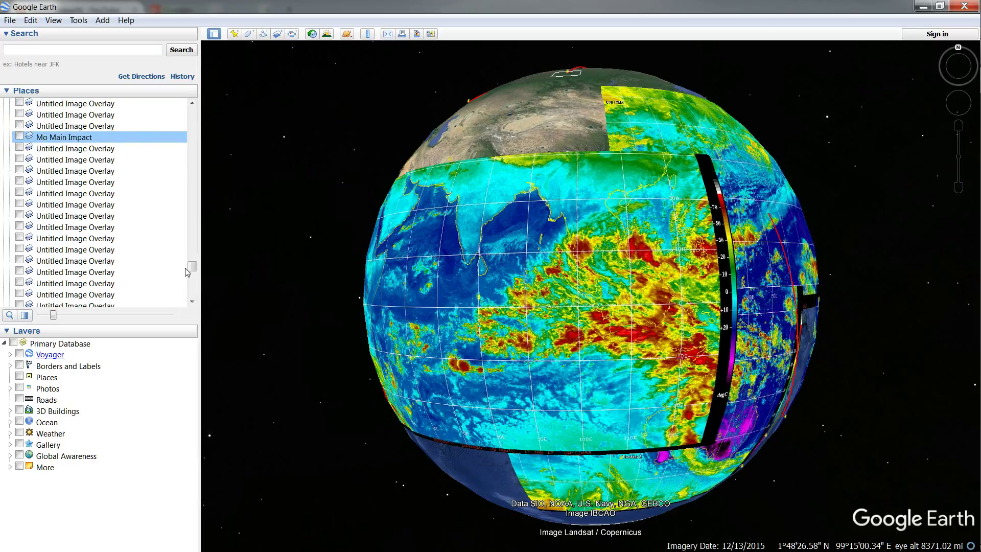
drag(192, 266, 193, 309)
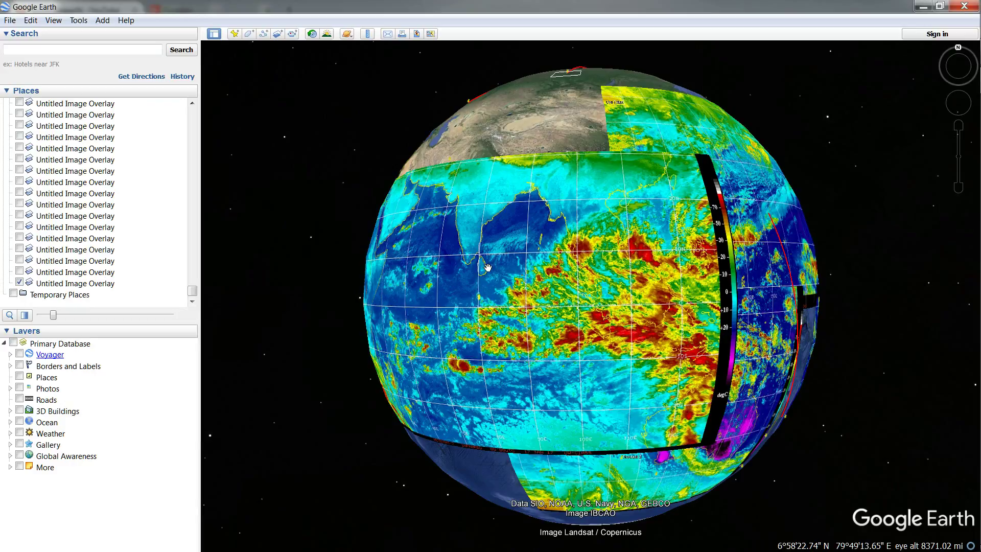
scroll(34, 207, up, 10)
scroll(34, 207, up, 5)
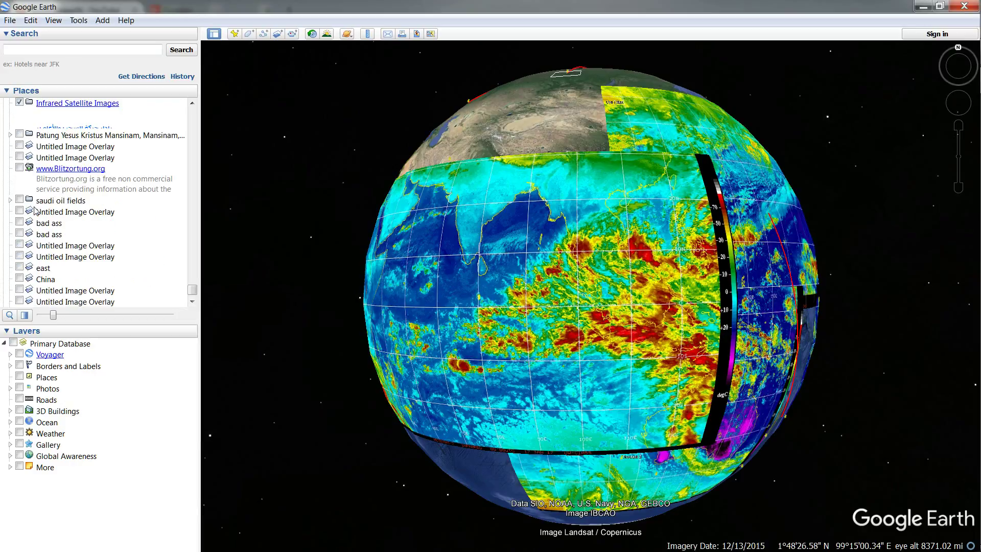
click(19, 172)
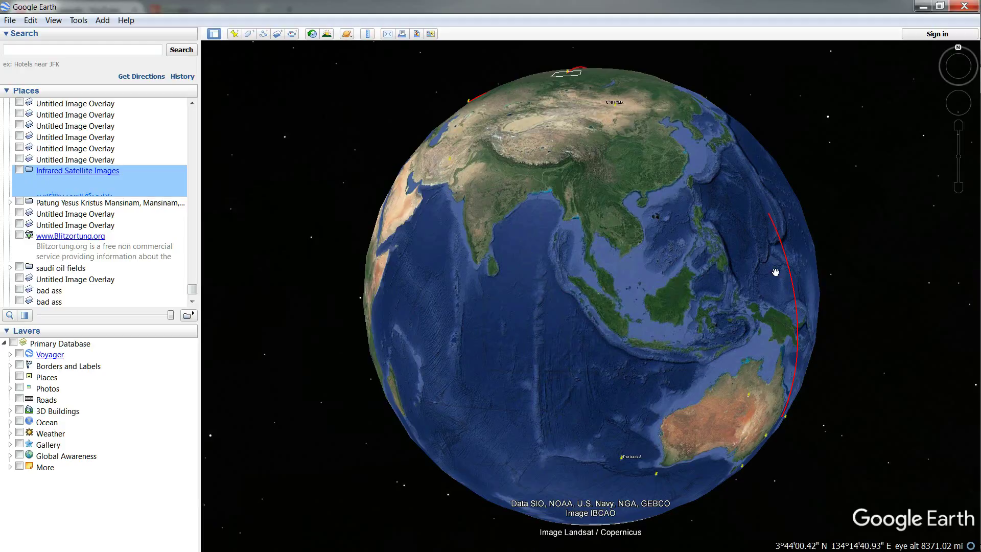
Start a new image overlay with the globe centred on South America.
drag(776, 271, 362, 326)
drag(744, 289, 396, 301)
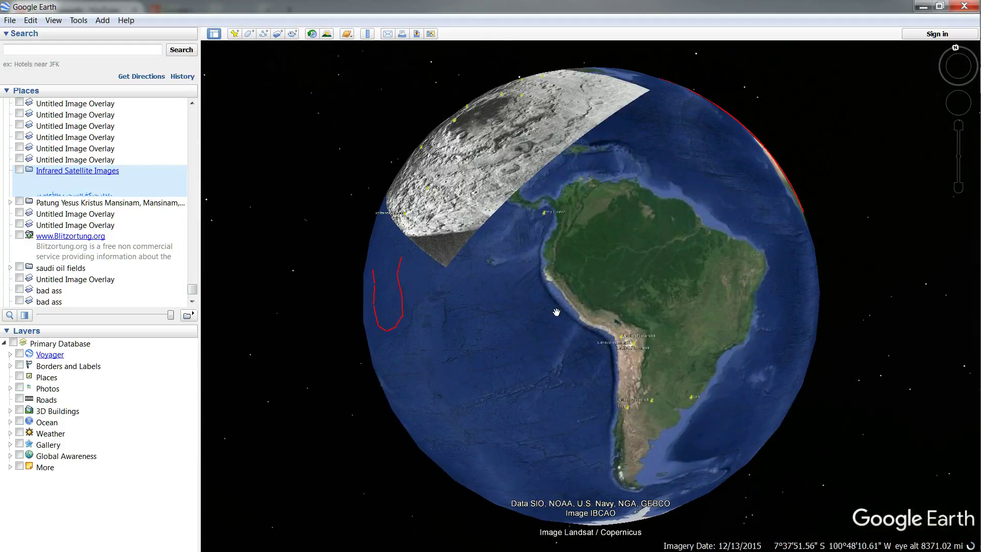
drag(556, 311, 477, 315)
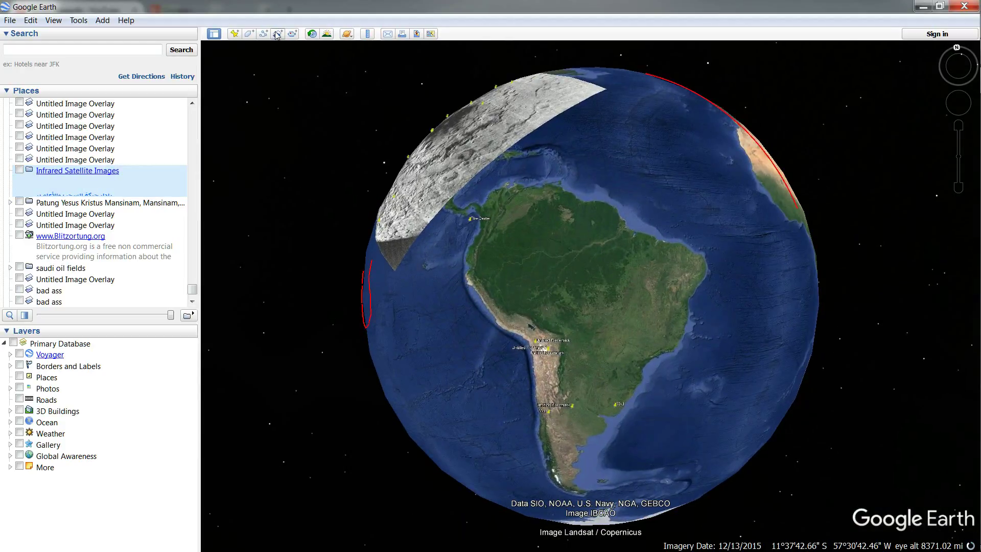
click(278, 34)
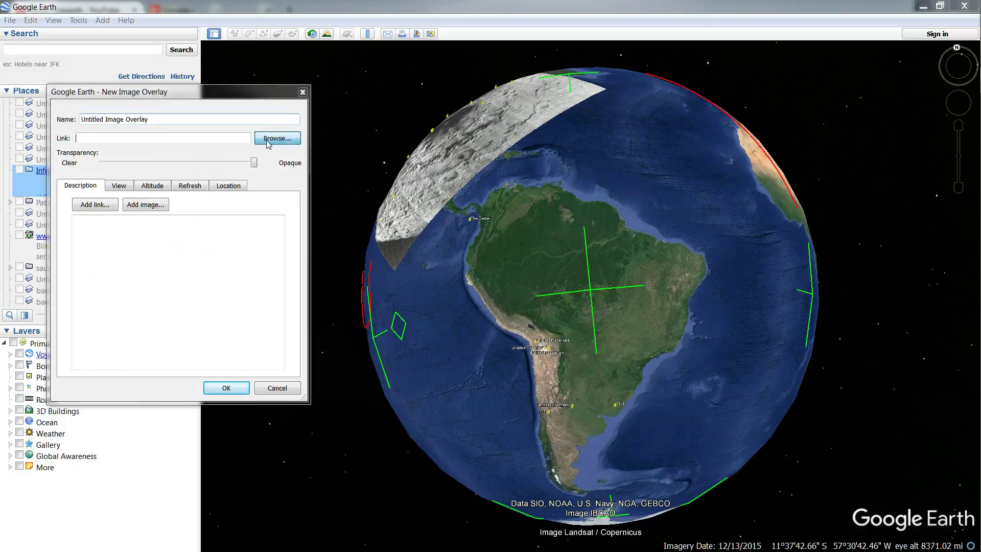
Load Ass.jpg from New folder (2) in the today pictures folder as the overlay's image.
click(269, 139)
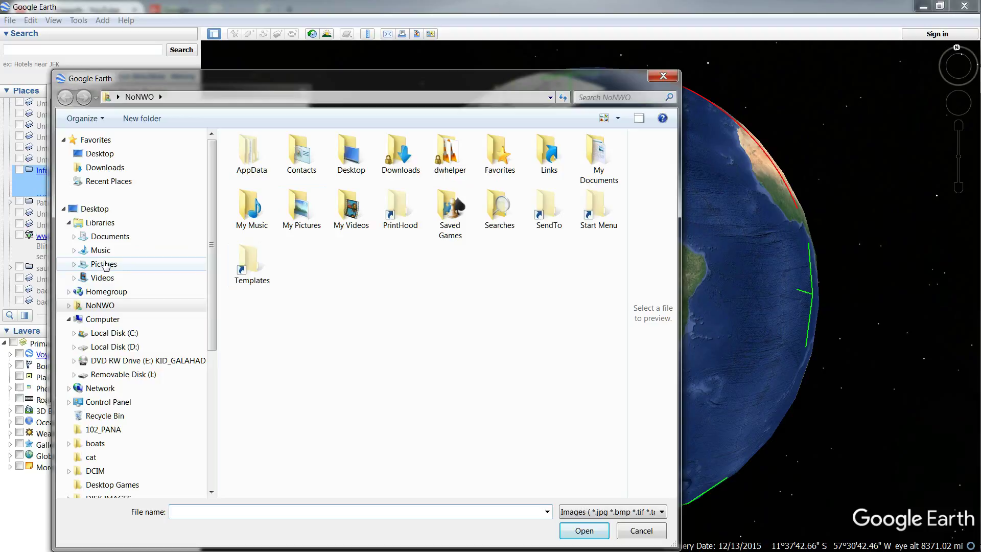
click(105, 264)
double_click(491, 264)
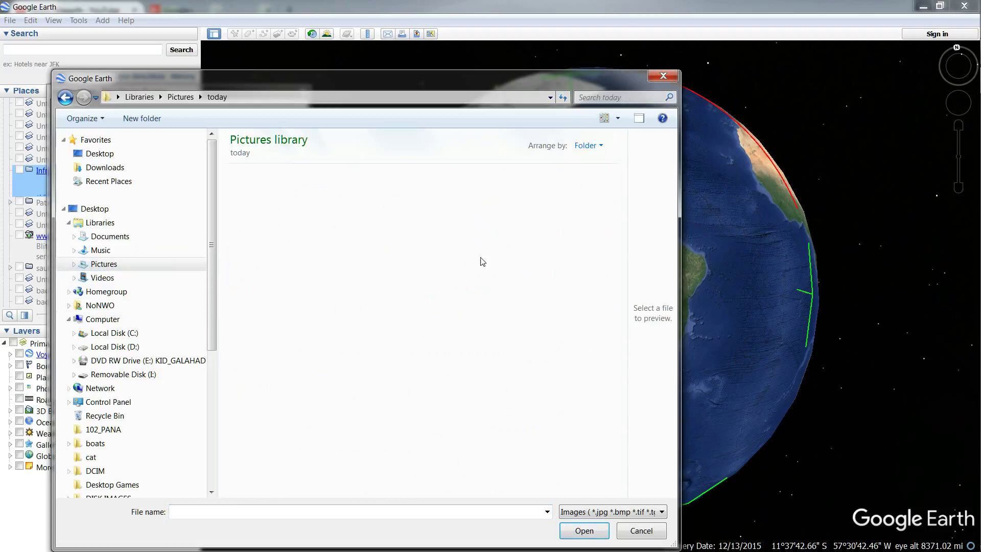
double_click(443, 182)
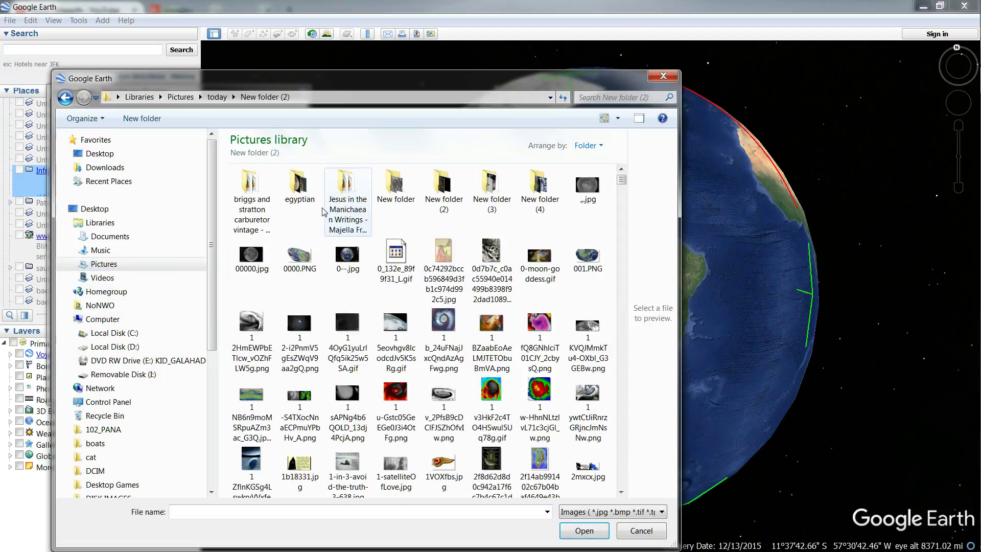
click(251, 327)
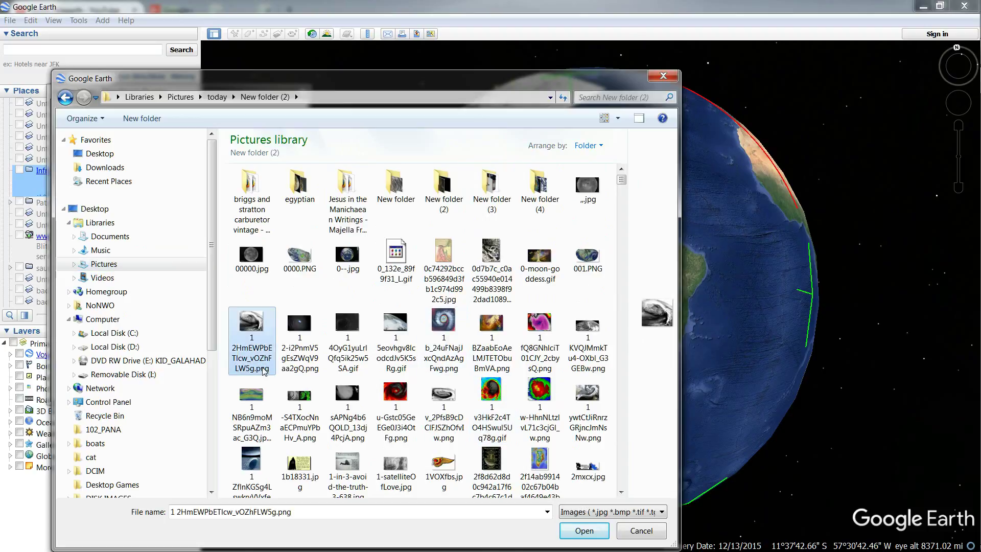
scroll(286, 337, down, 5)
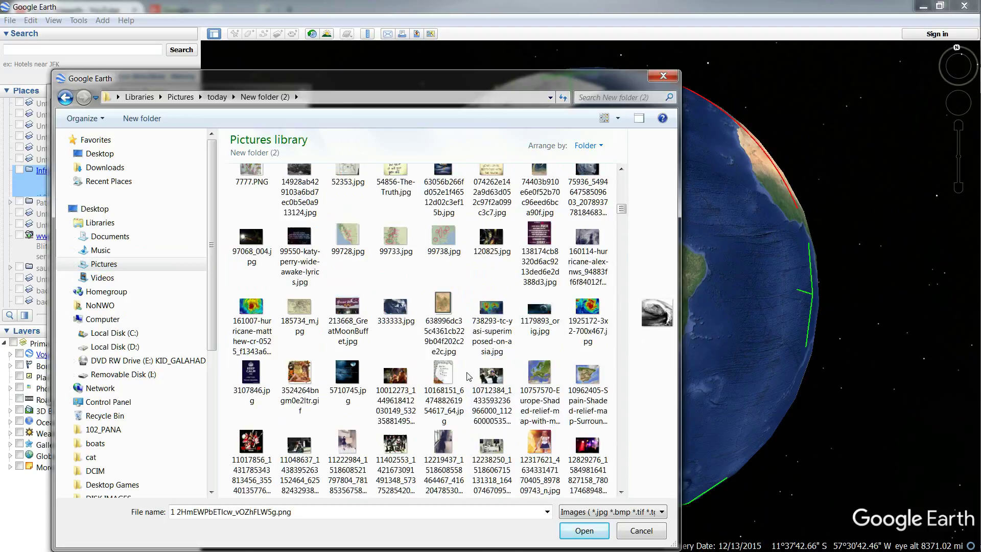
scroll(468, 377, down, 10)
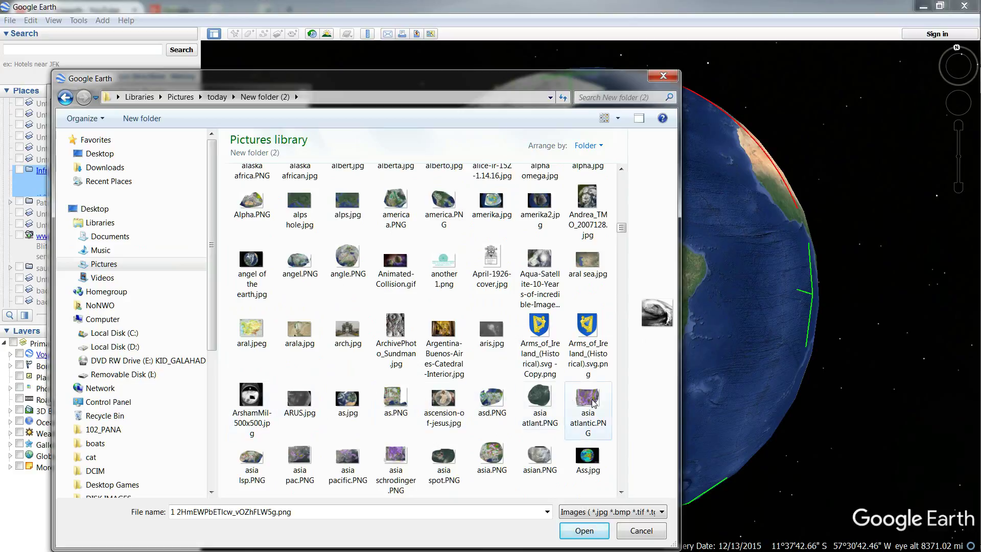
scroll(503, 467, down, 3)
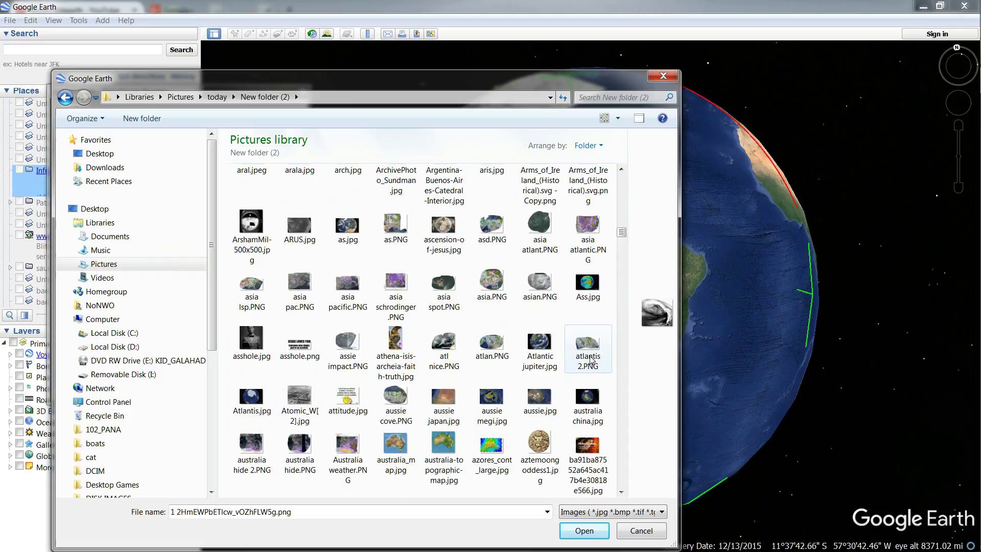
click(591, 296)
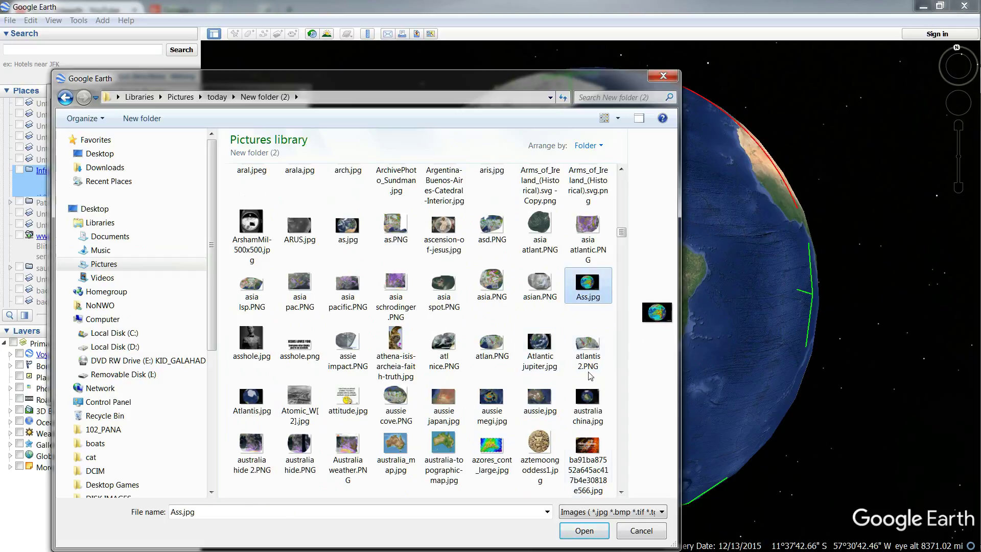
click(591, 533)
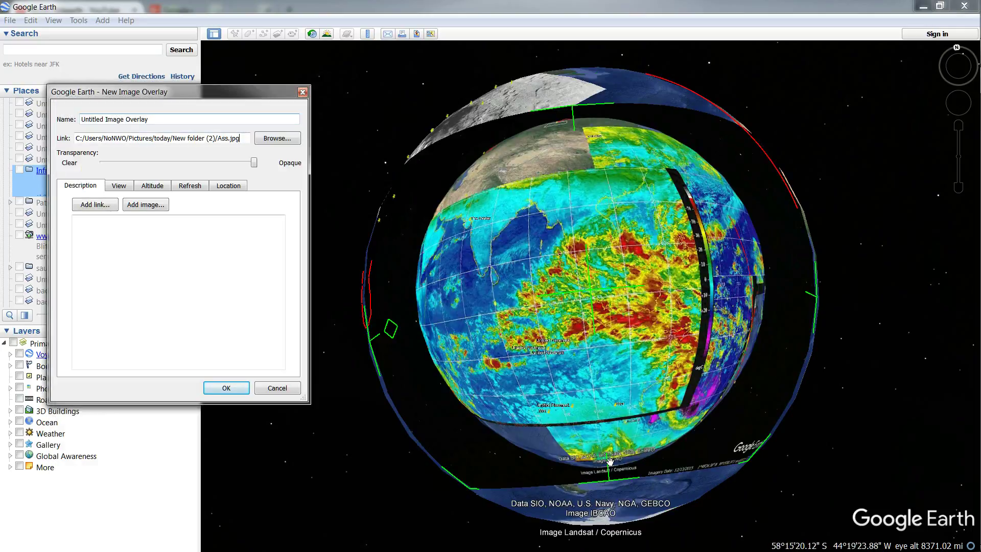
Turn the overlay about a quarter turn counter-clockwise, then resize and reposition it over South America.
drag(390, 326, 595, 445)
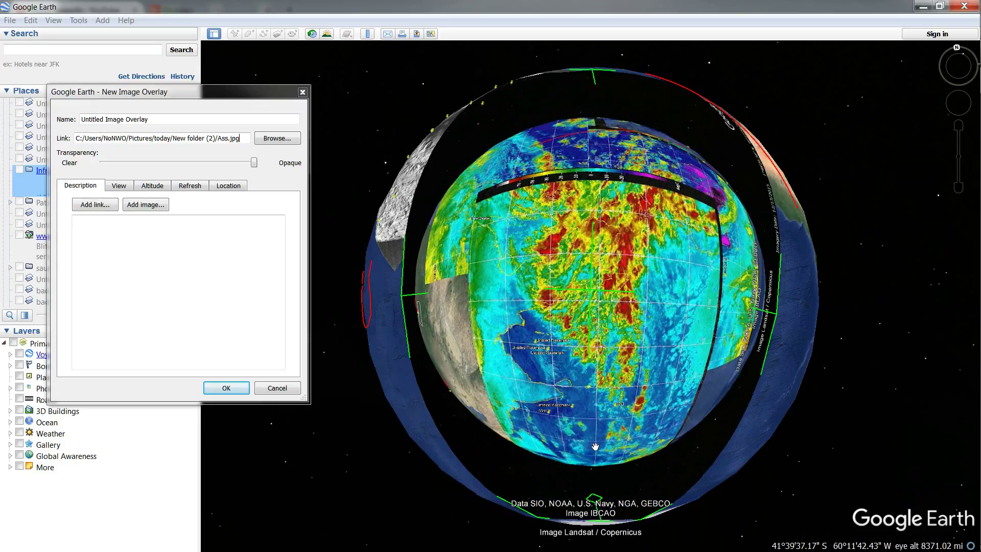
drag(596, 77, 612, 254)
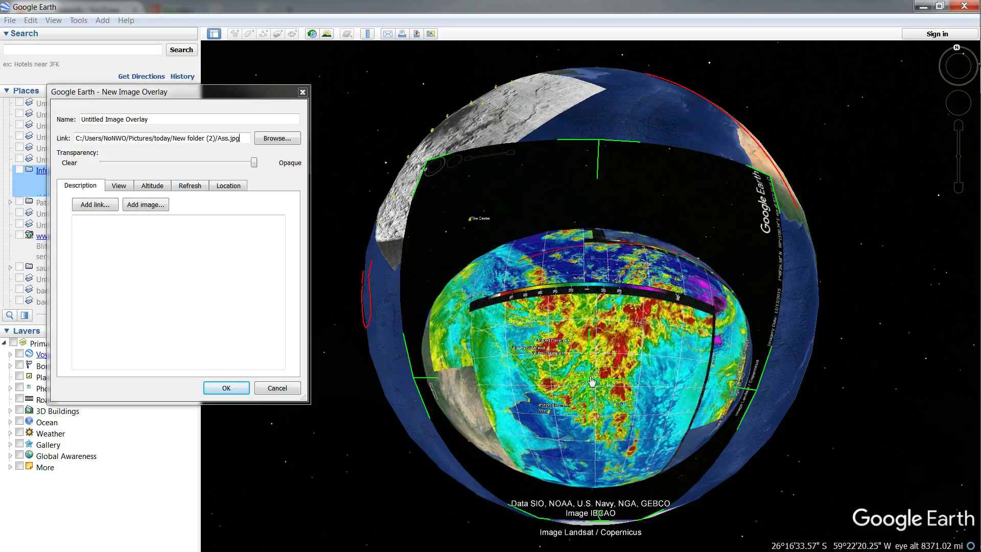
drag(591, 378, 579, 328)
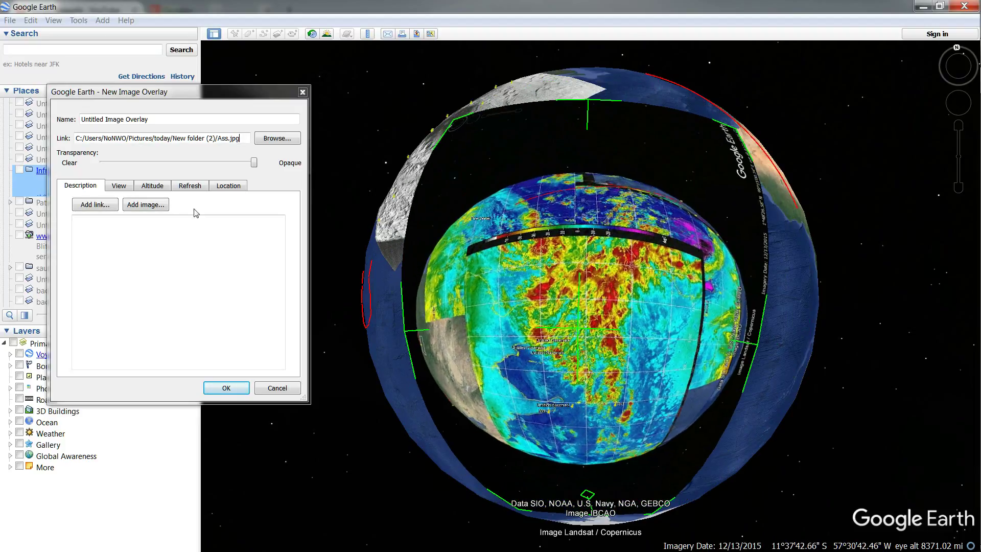
Make the overlay semi-transparent, then turn it clockwise and shift it to align the infrared globe with South America.
drag(254, 164, 160, 163)
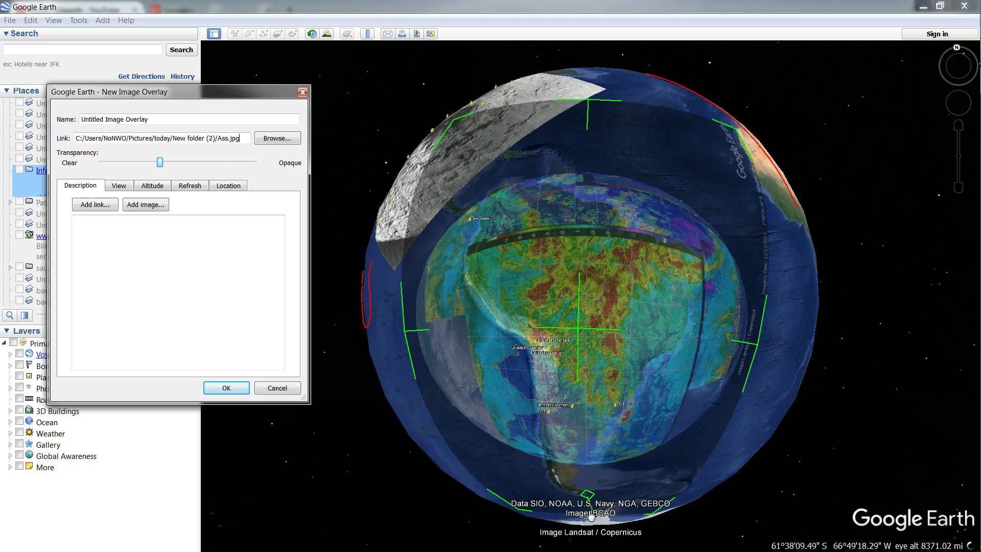
drag(589, 496, 501, 512)
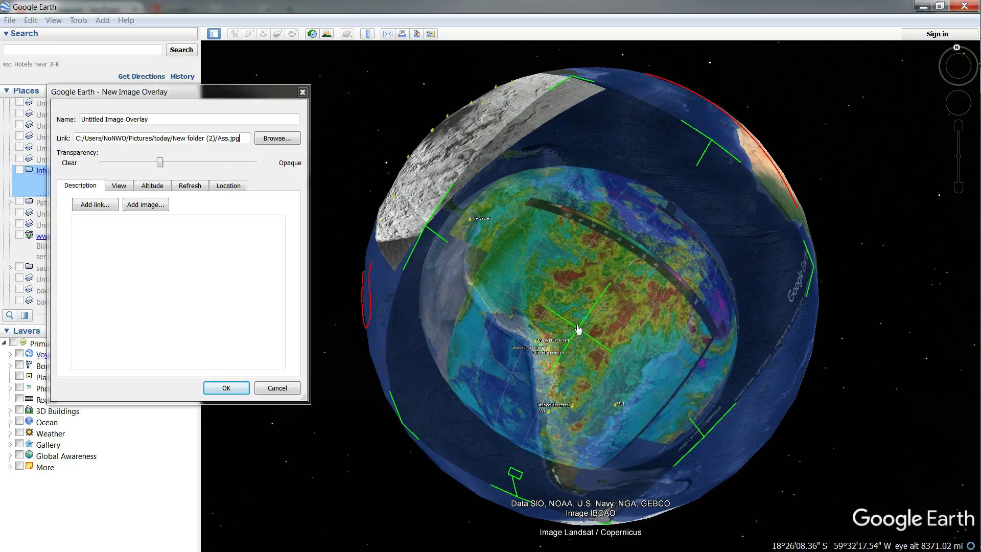
drag(578, 329, 603, 339)
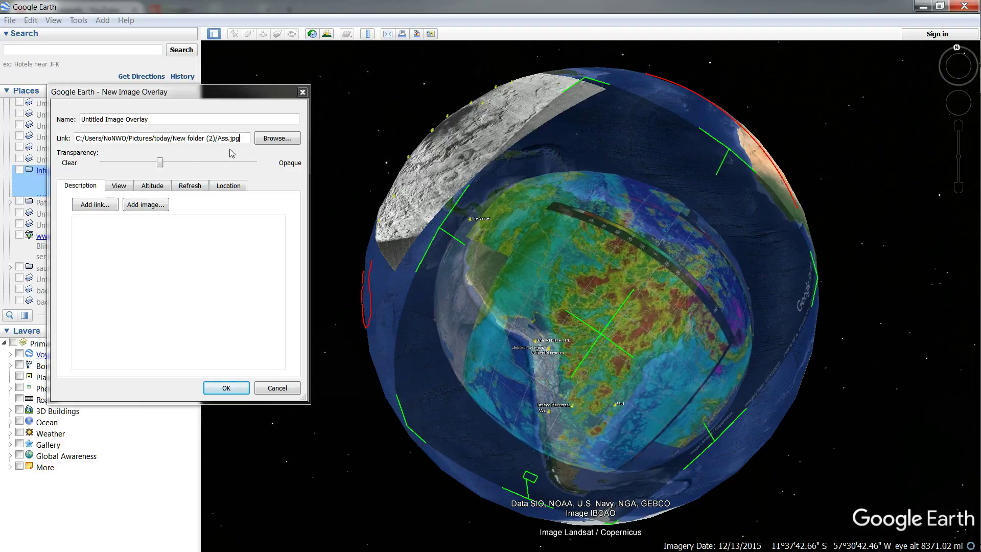
Fade the overlay between clear and opaque to compare the infrared cloud pattern with South America's outline.
drag(160, 163, 103, 162)
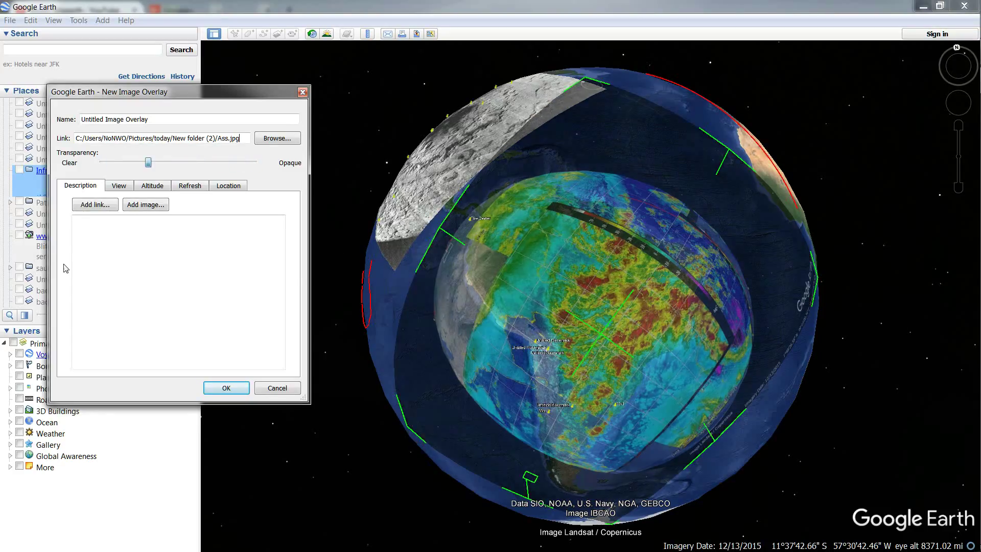
drag(18, 271, 1, 299)
key(Page_Up)
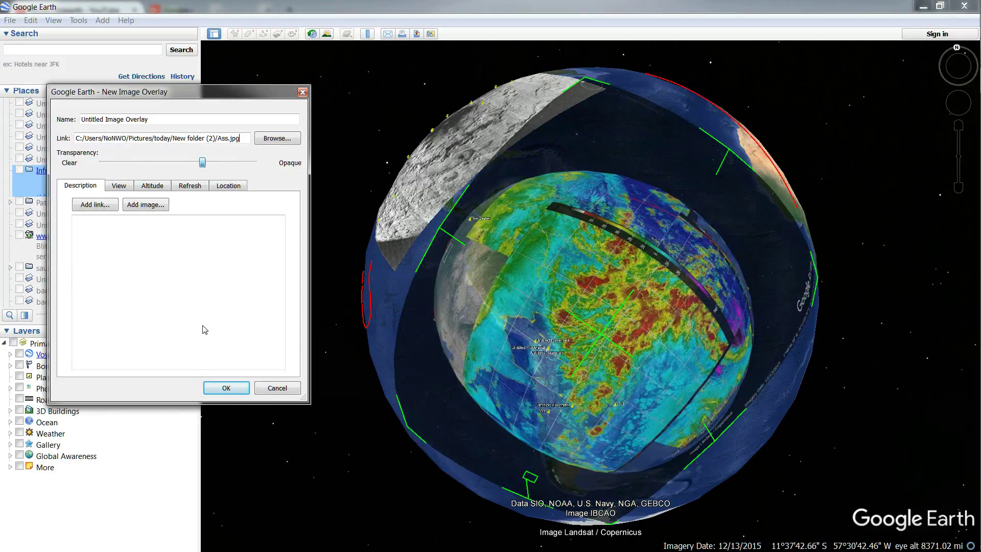
key(Home)
drag(96, 310, 277, 342)
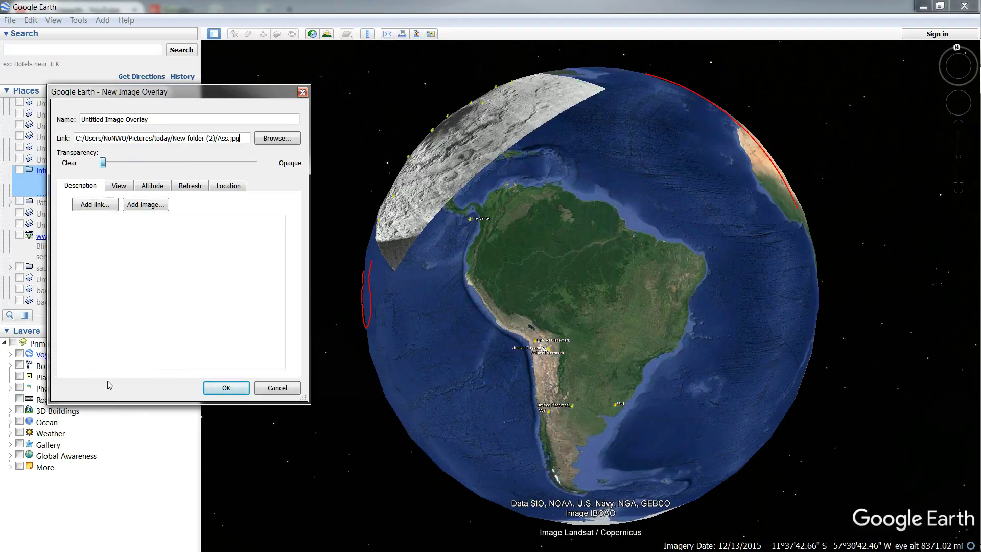
drag(232, 381, 175, 398)
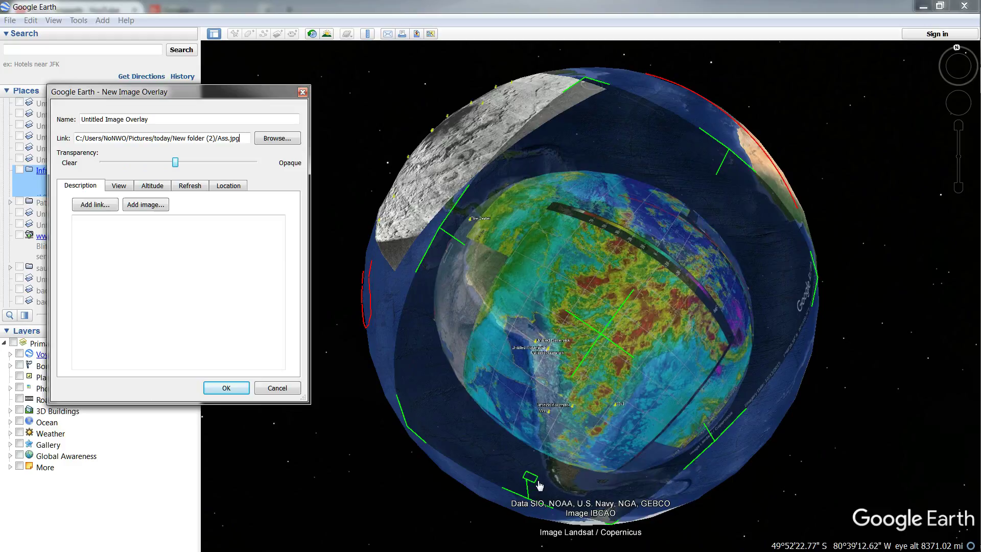
Rotate the overlay slightly clockwise and fade it in and out against South America to check the match.
mouse_move(534, 480)
mouse_down()
mouse_move(516, 480)
mouse_move(522, 473)
mouse_up()
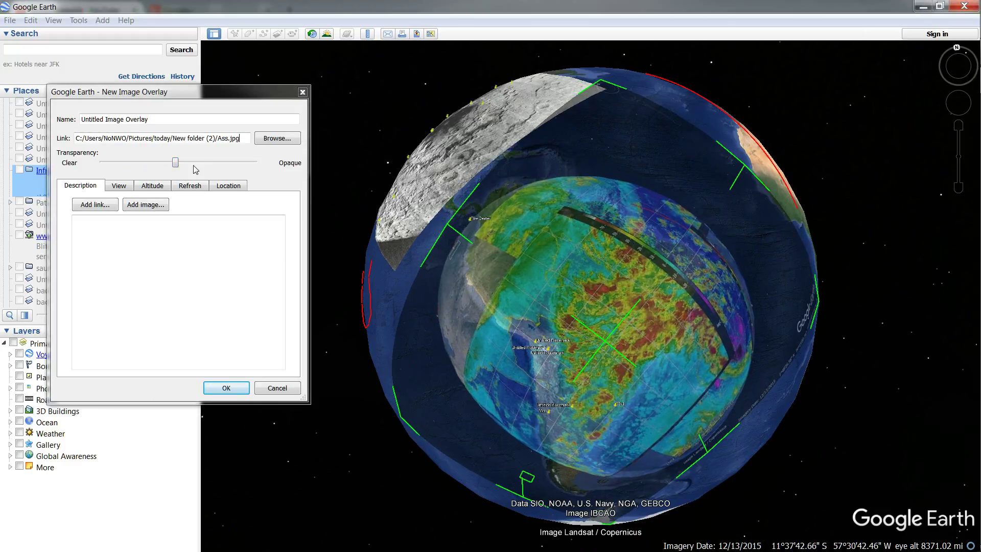
drag(175, 165, 267, 244)
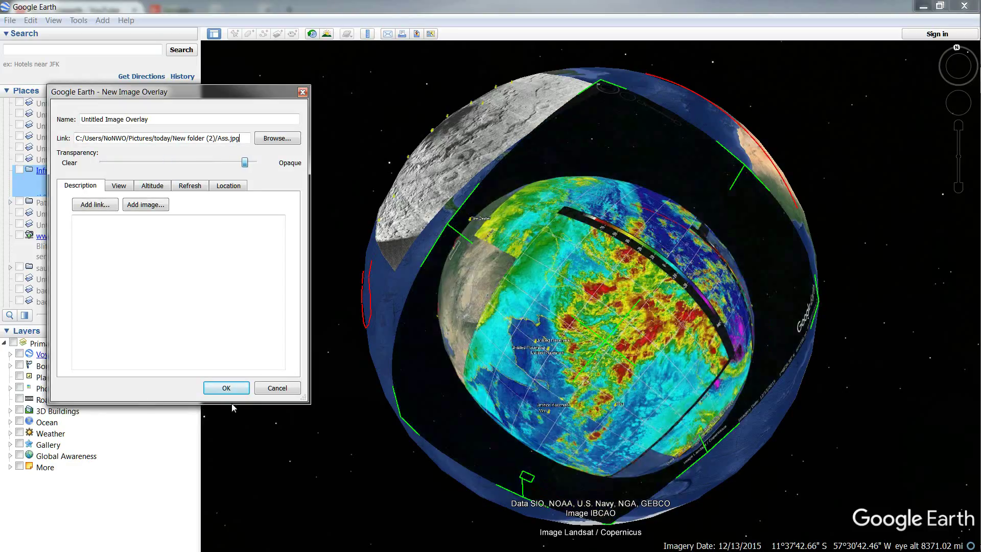
drag(103, 163, 246, 163)
drag(246, 432, 598, 416)
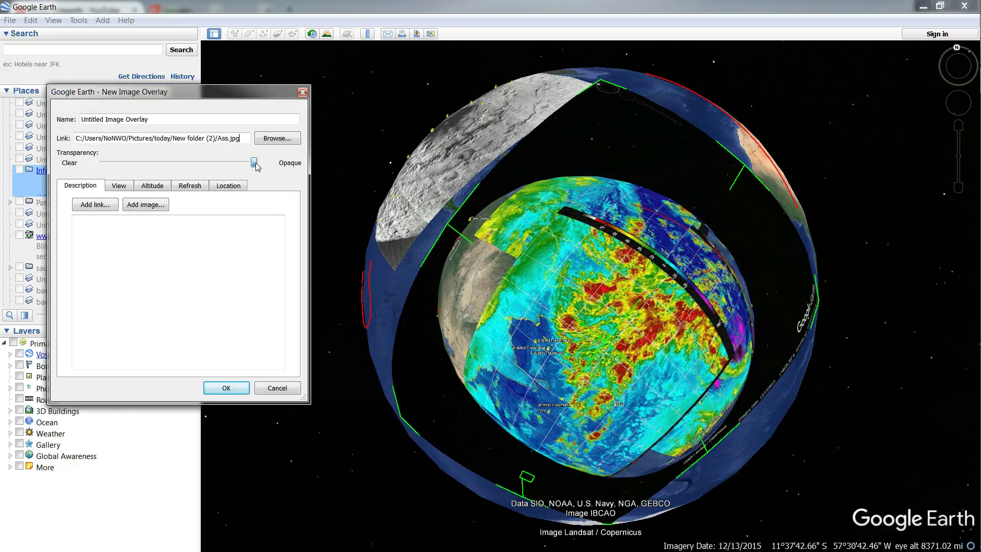
drag(255, 163, 470, 232)
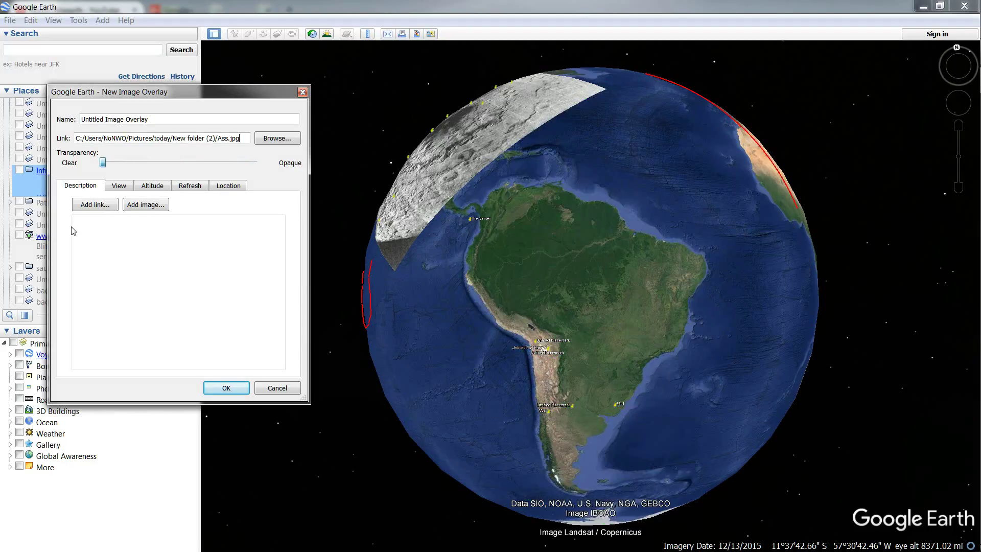
Set the overlay fully opaque and add it to the saved places.
drag(801, 344, 549, 371)
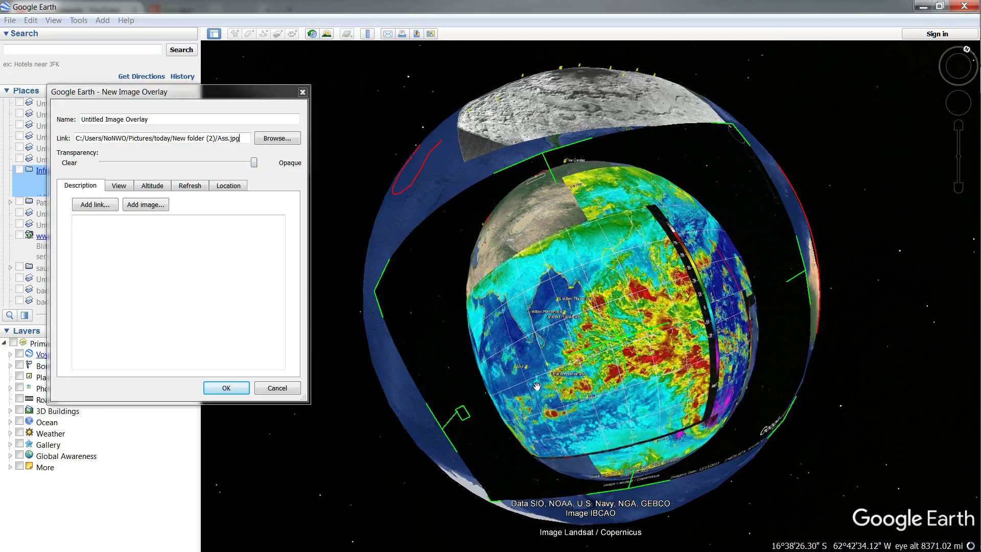
drag(474, 326, 538, 325)
click(221, 388)
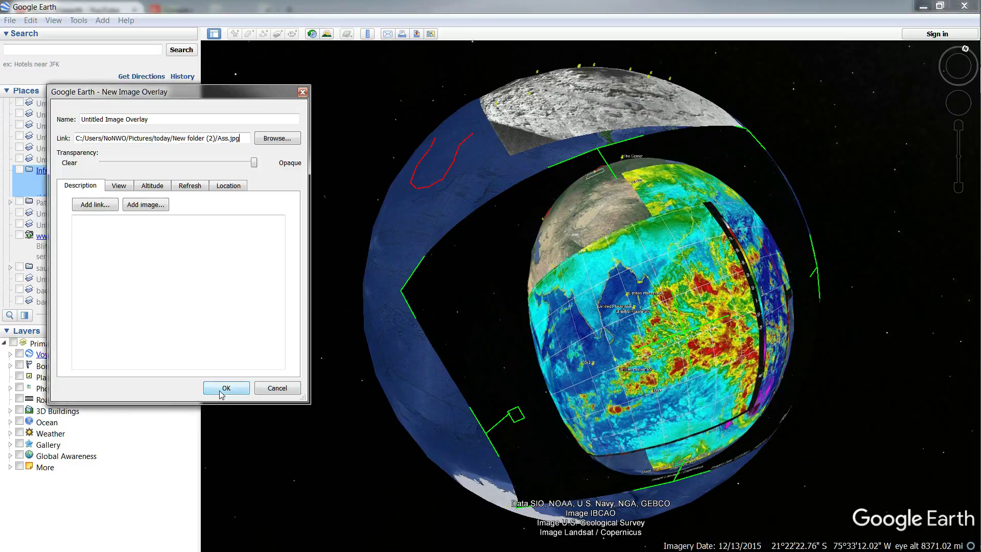
Show the Weather layer on a closer globe view of the Indian Ocean, Southeast Asia and Australia.
drag(573, 321, 704, 292)
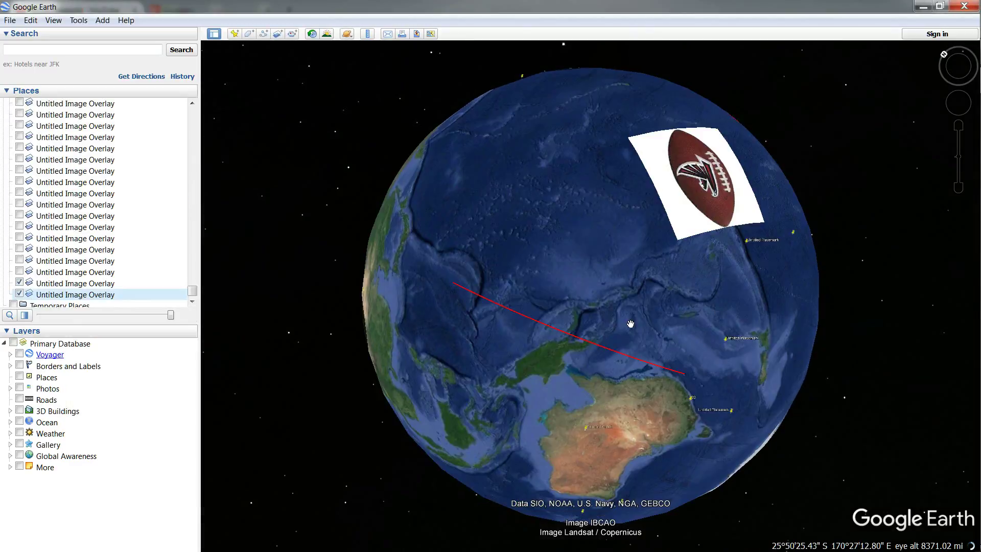
drag(501, 218, 589, 149)
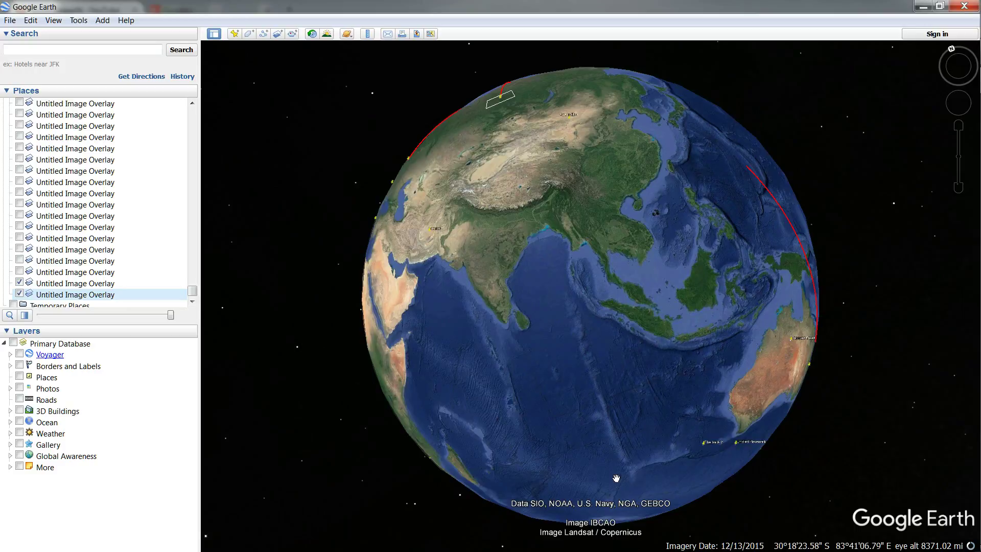
drag(615, 478, 511, 454)
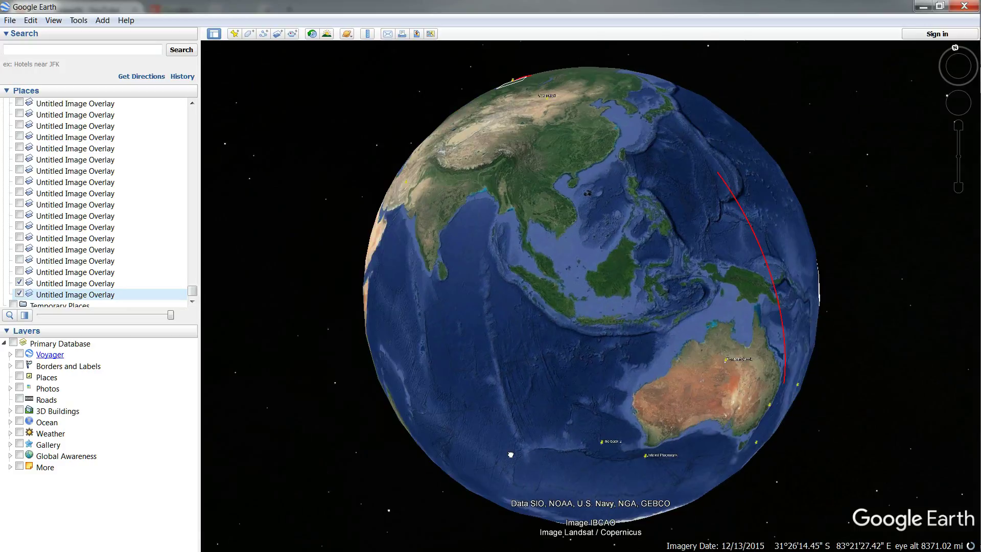
click(20, 434)
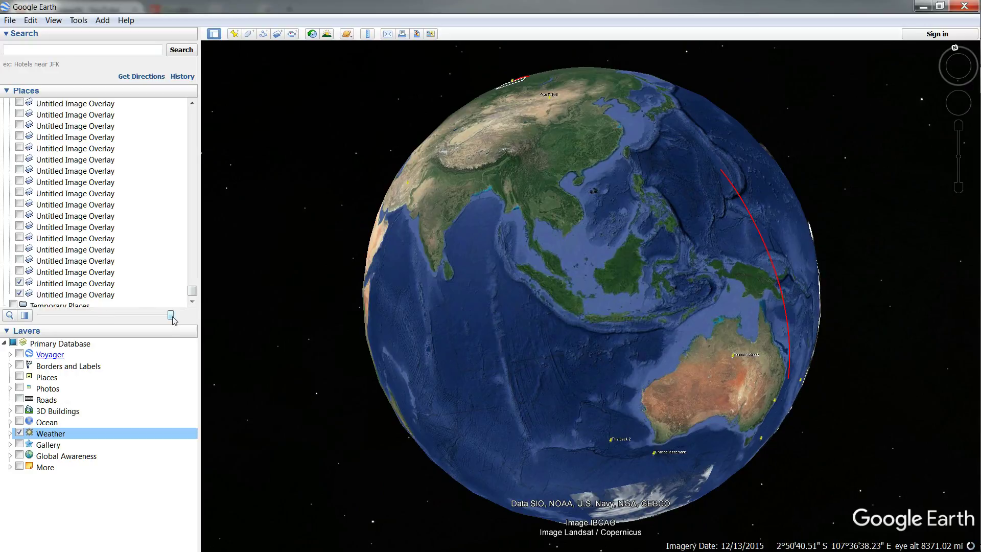
scroll(580, 314, up, 2)
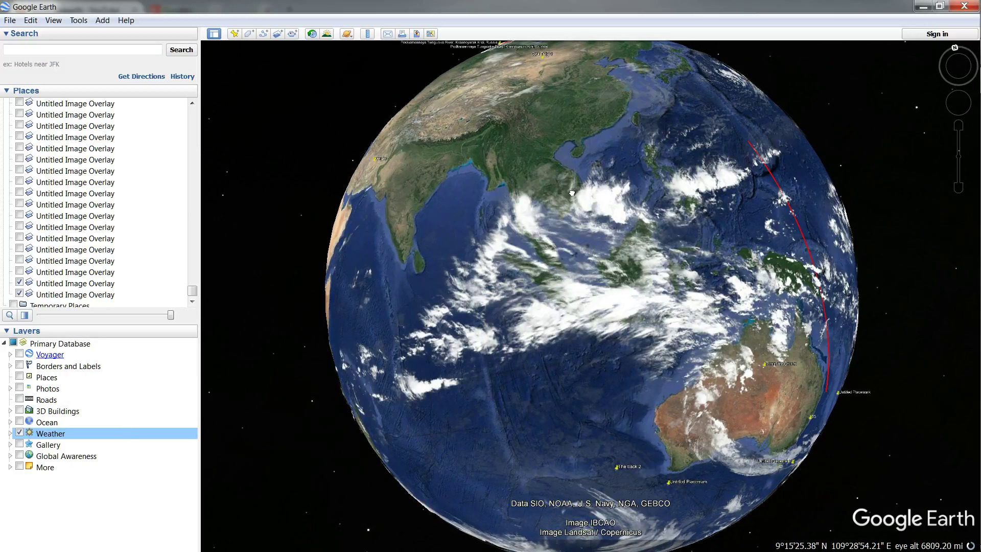
Examine the cloud cover over Southeast Asia and Australia, across the Pacific to the overlays and back.
drag(573, 193, 701, 222)
drag(707, 324, 580, 213)
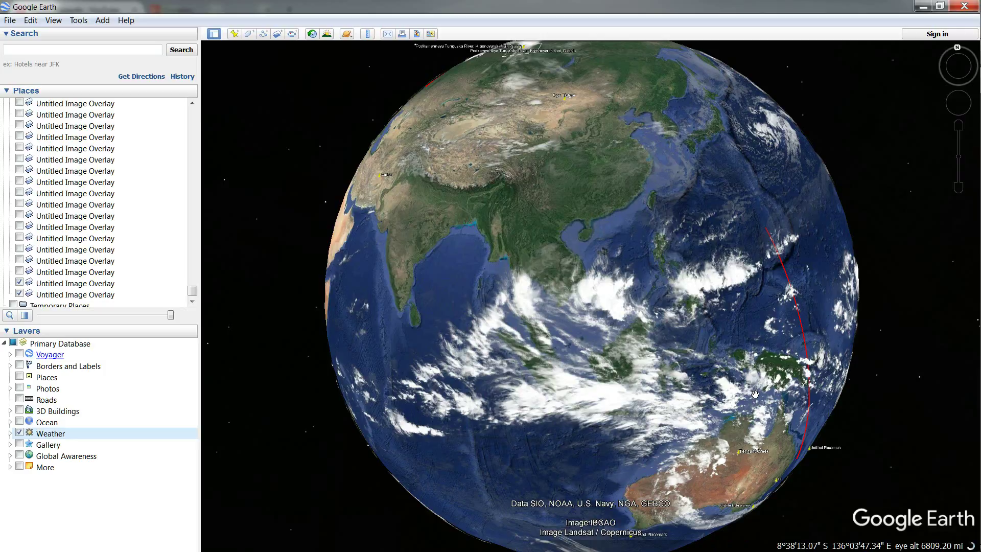
drag(765, 383, 720, 388)
drag(506, 327, 573, 263)
drag(653, 283, 637, 301)
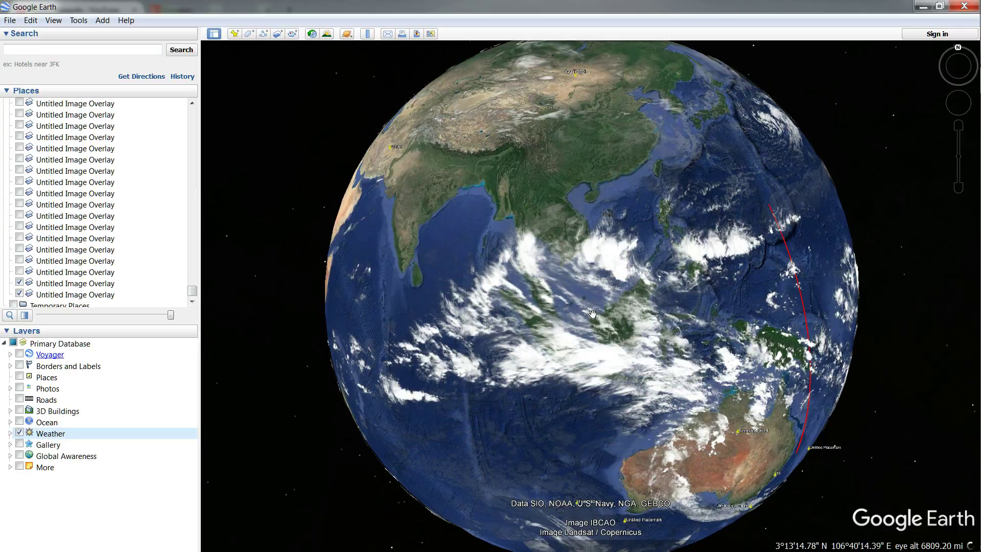
drag(857, 268, 455, 281)
drag(762, 268, 480, 352)
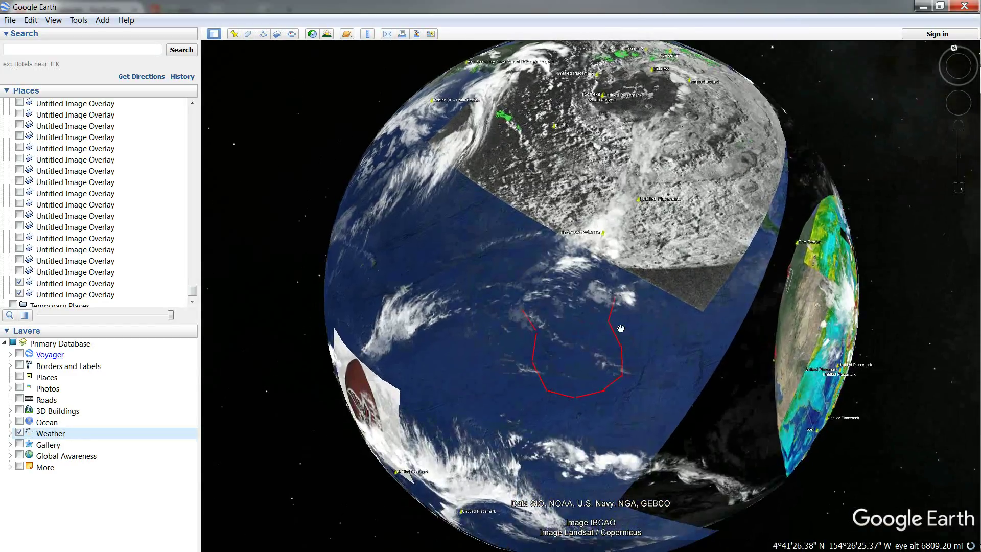
drag(454, 302, 720, 279)
drag(463, 301, 628, 272)
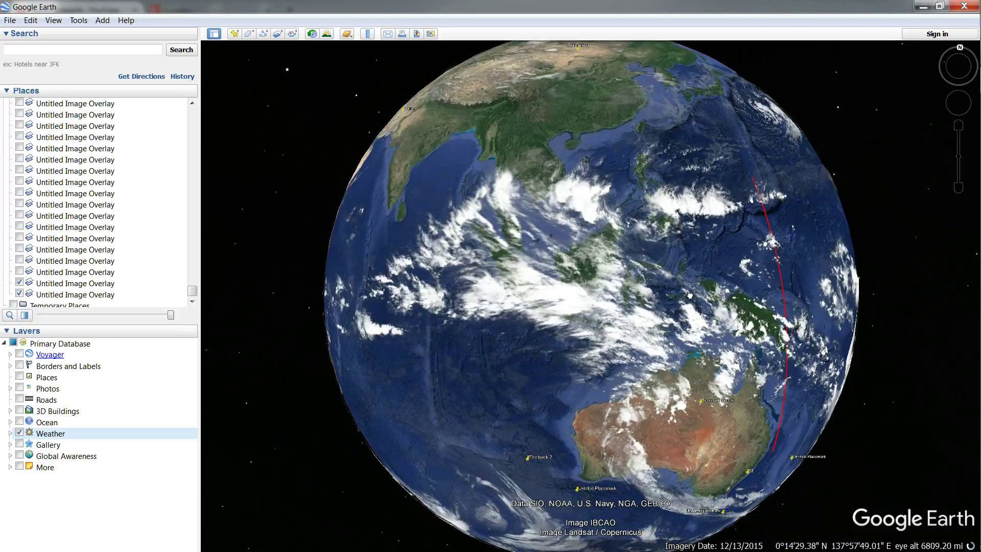
drag(729, 215, 774, 250)
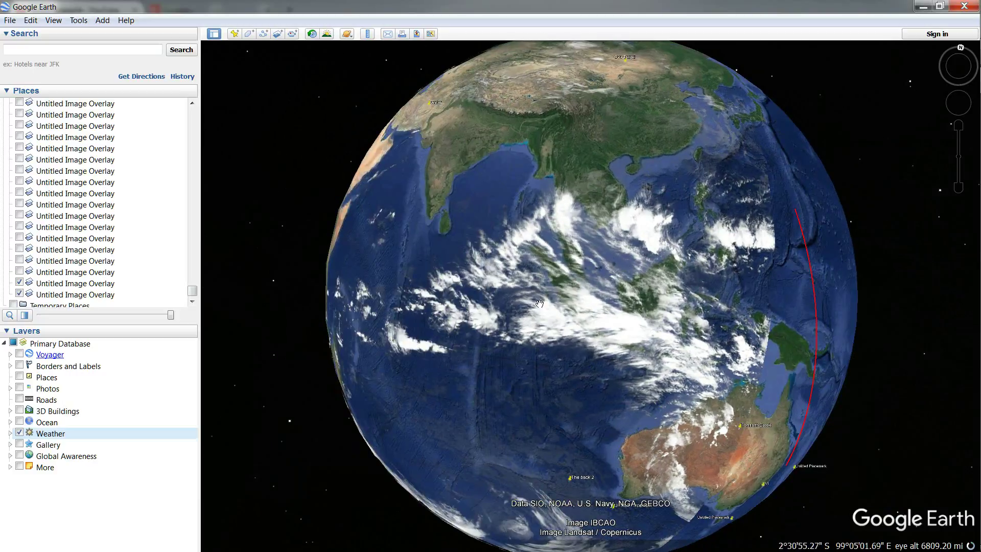
Examine the weather clouds from Southeast Asia over the North Pacific to the grey cratered overlay on North America and back to Australia.
drag(531, 310, 520, 332)
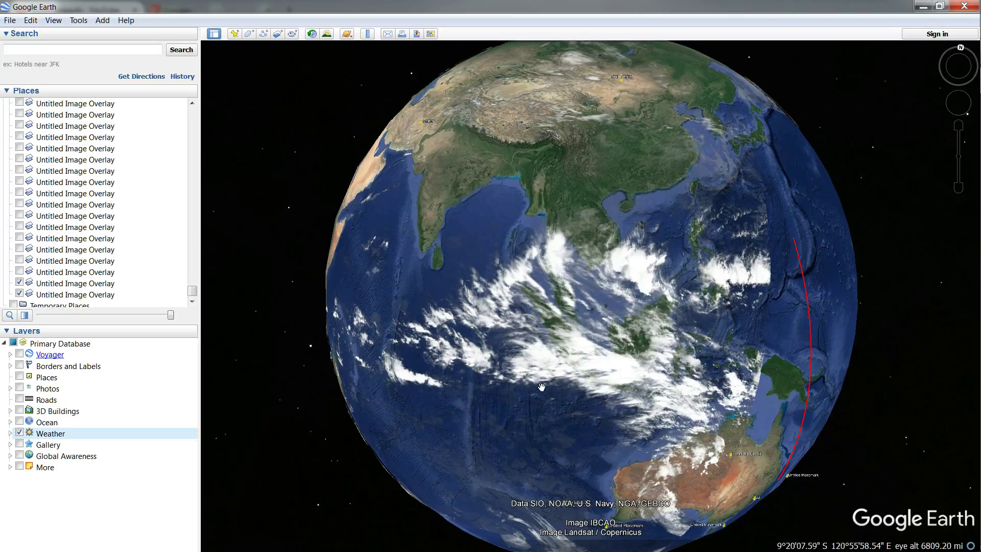
scroll(600, 360, down, 3)
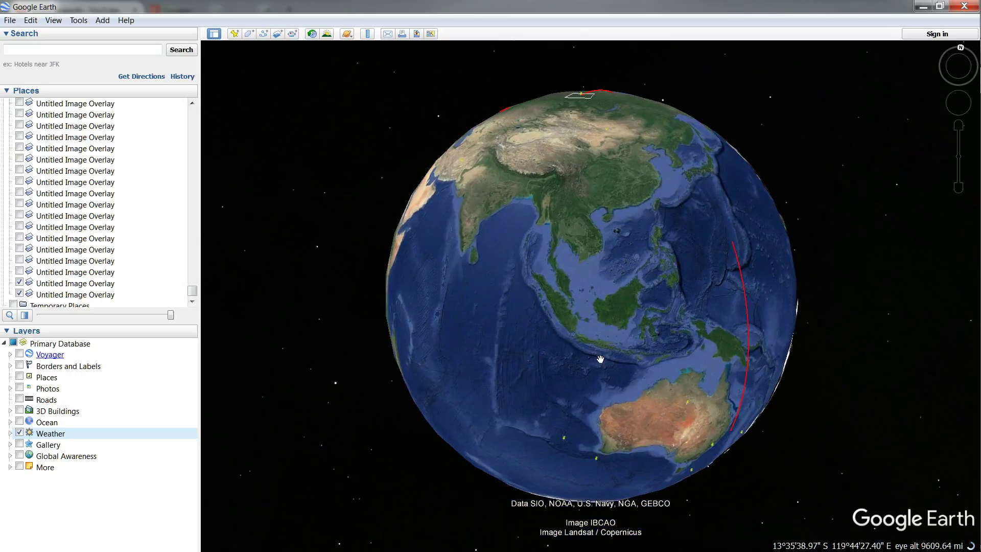
scroll(624, 296, up, 2)
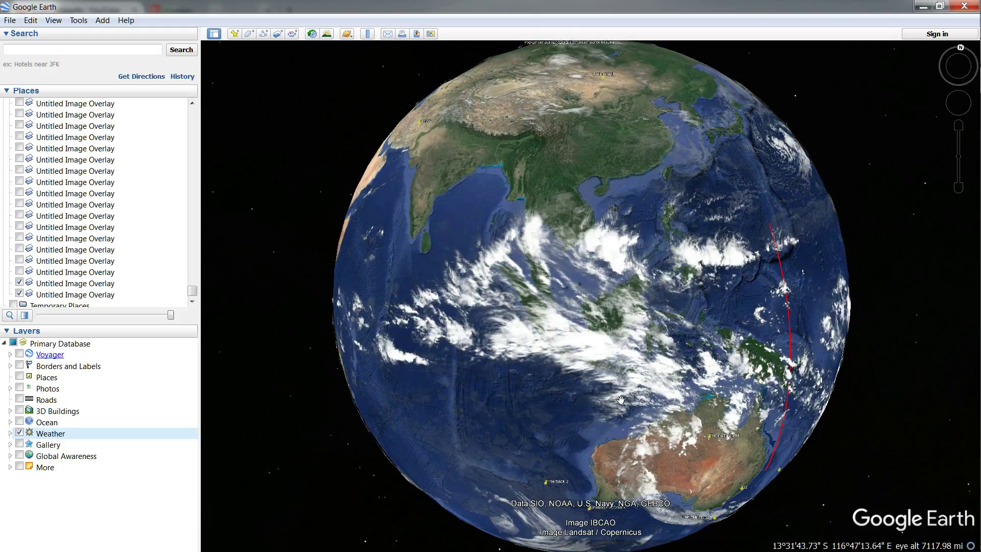
drag(588, 278, 559, 406)
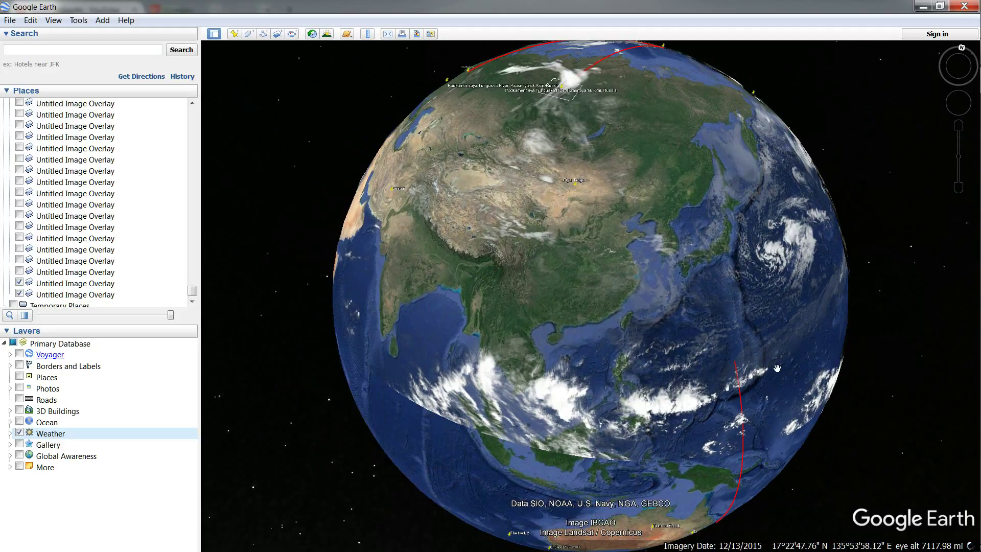
drag(777, 368, 573, 291)
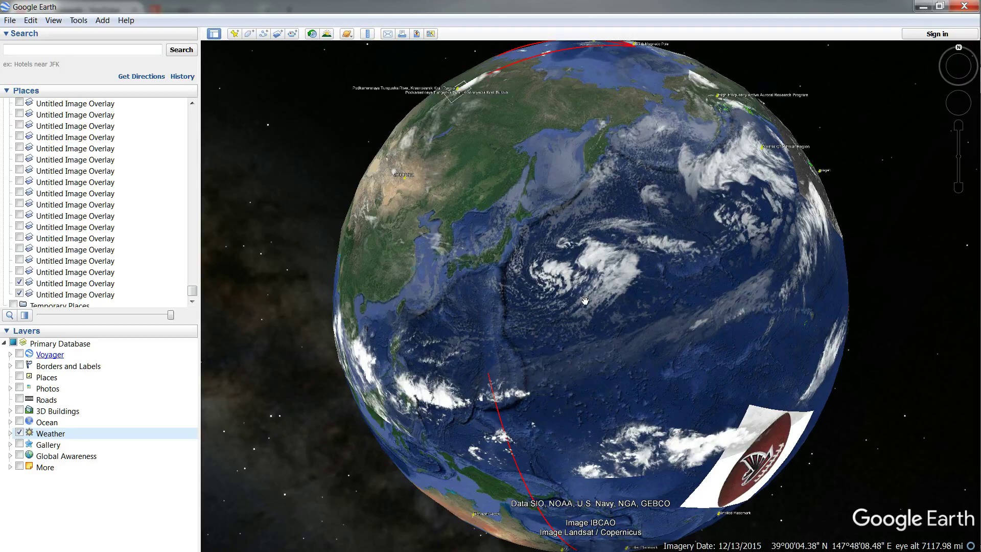
drag(707, 329, 624, 327)
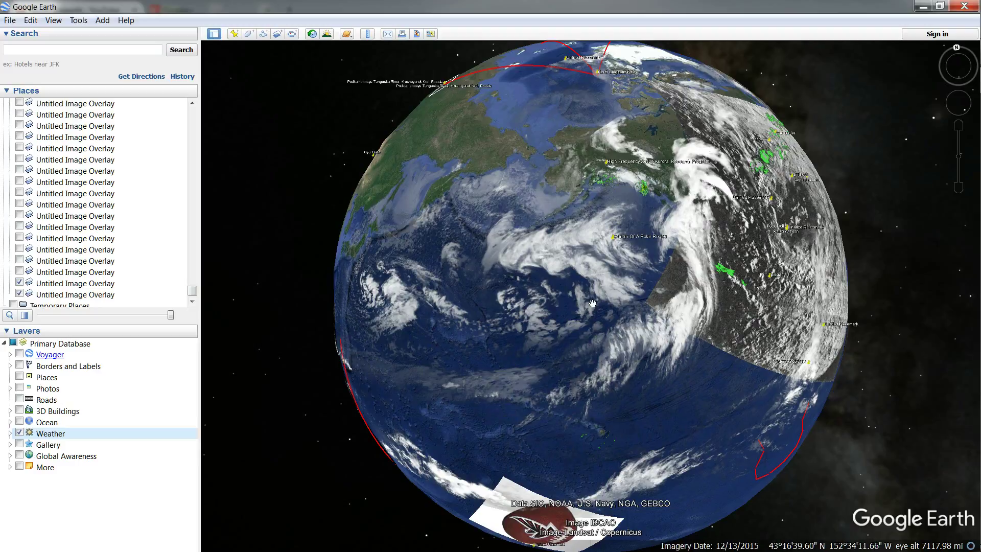
drag(538, 351, 517, 334)
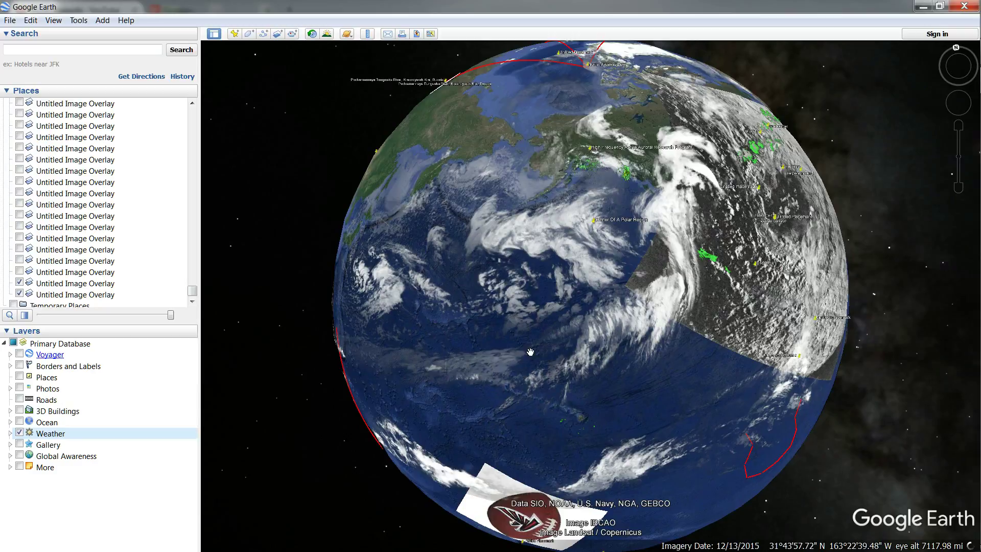
drag(574, 392, 500, 353)
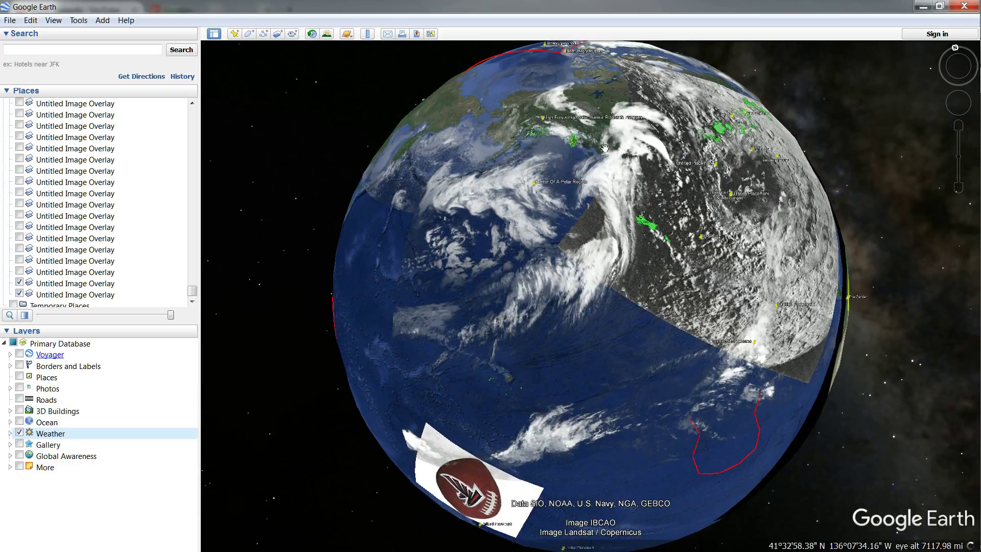
drag(649, 308, 511, 289)
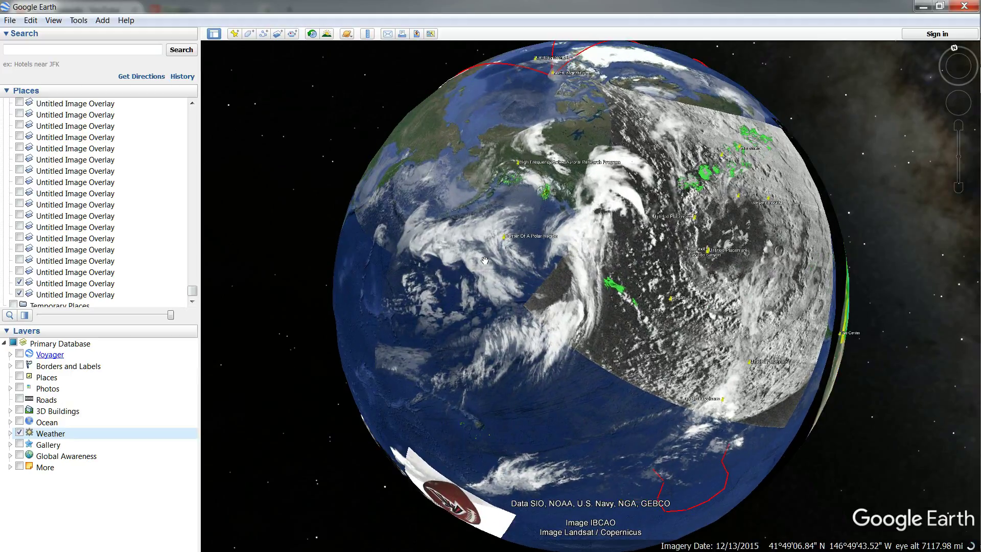
drag(509, 360, 590, 363)
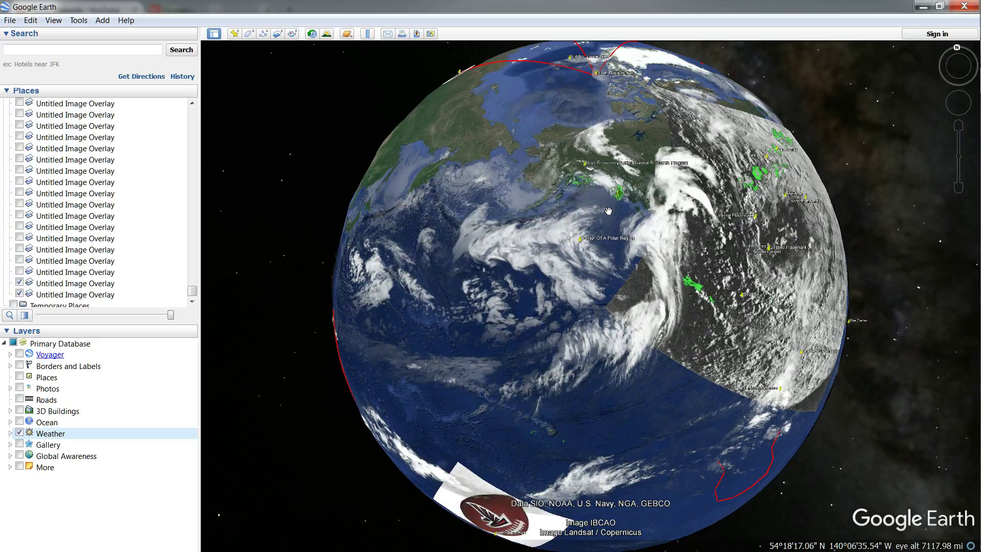
drag(508, 338, 666, 265)
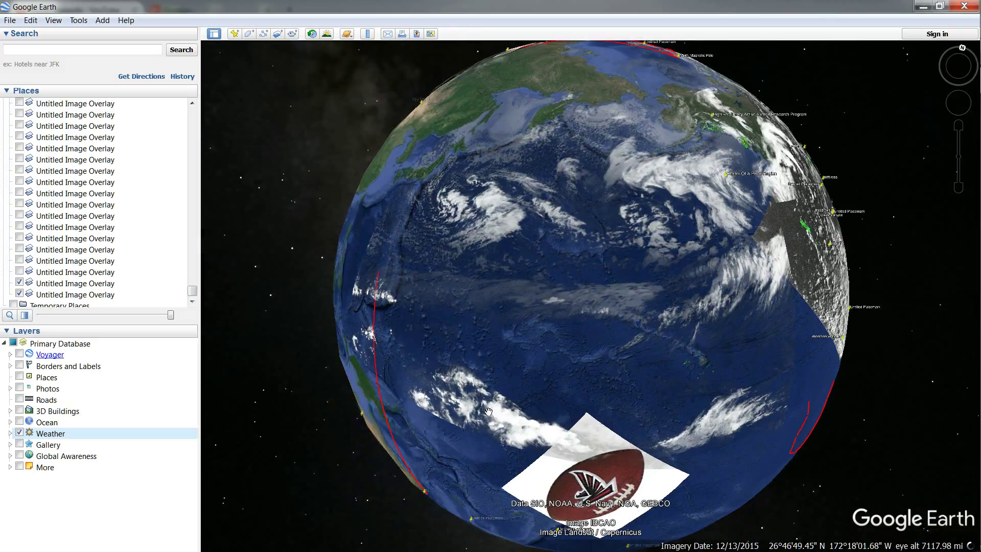
drag(563, 388, 716, 341)
drag(593, 389, 619, 251)
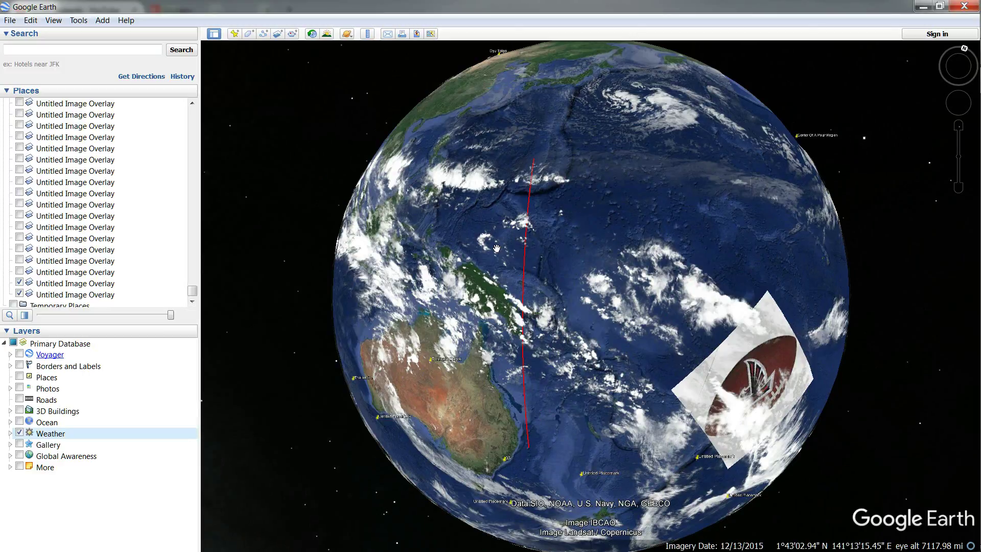
Examine the cloud cover over India, Central Asia and China, close up and from farther out, and on to Japan and the western Pacific.
drag(496, 249, 692, 259)
drag(424, 230, 567, 272)
drag(470, 168, 547, 268)
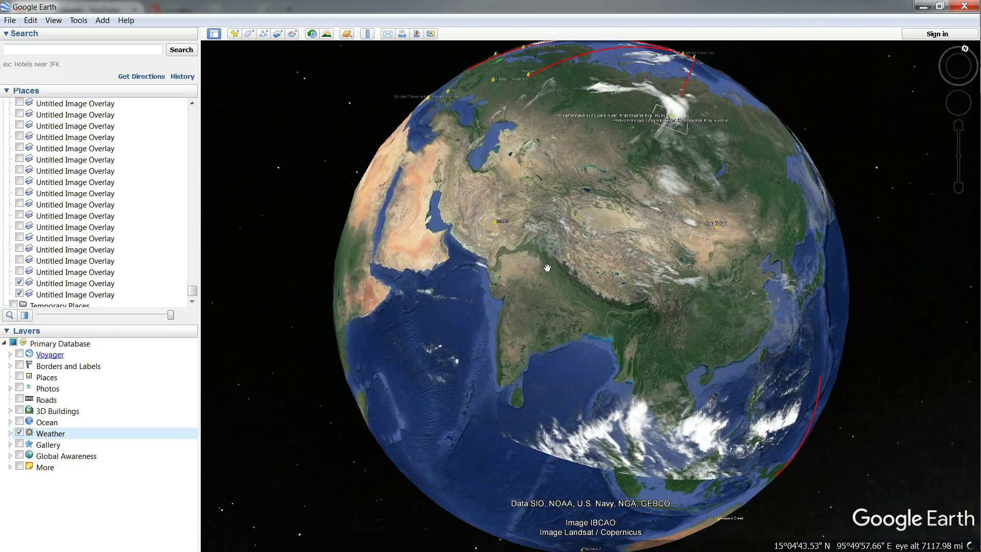
scroll(548, 267, up, 3)
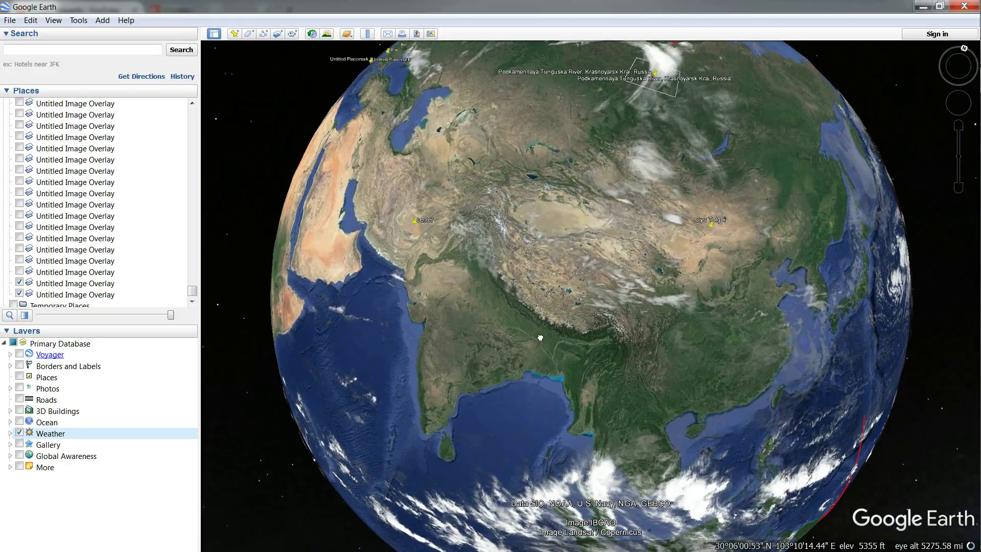
drag(540, 337, 292, 276)
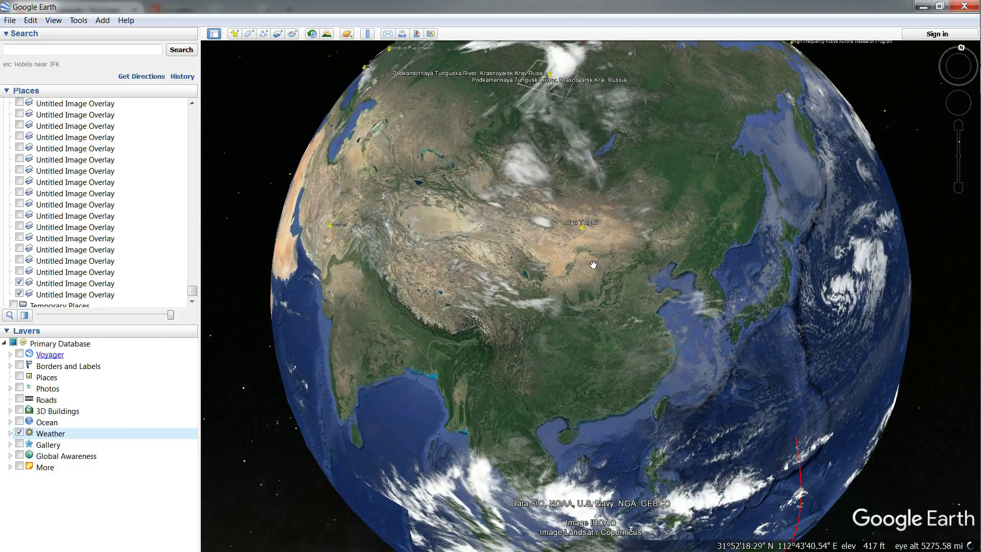
drag(458, 348, 522, 357)
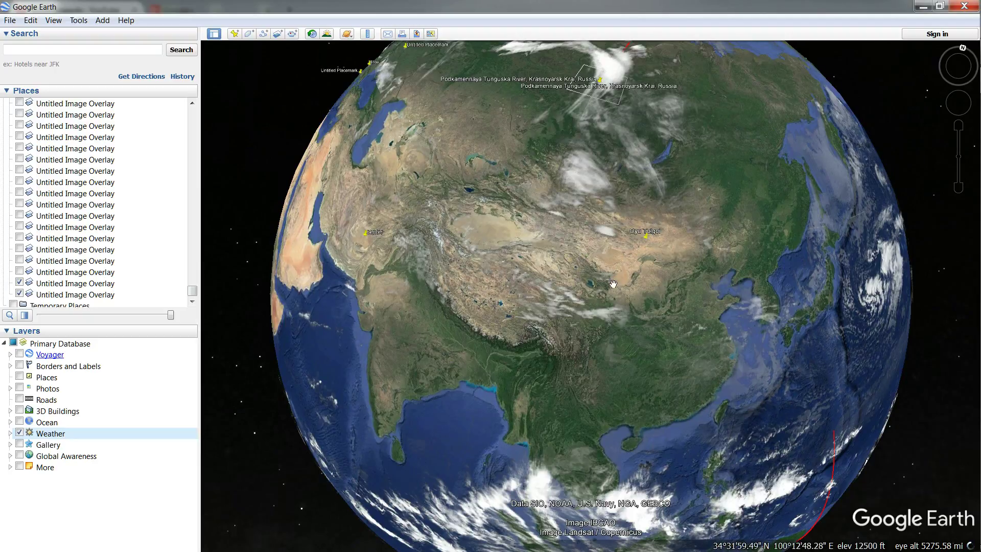
scroll(518, 276, up, 2)
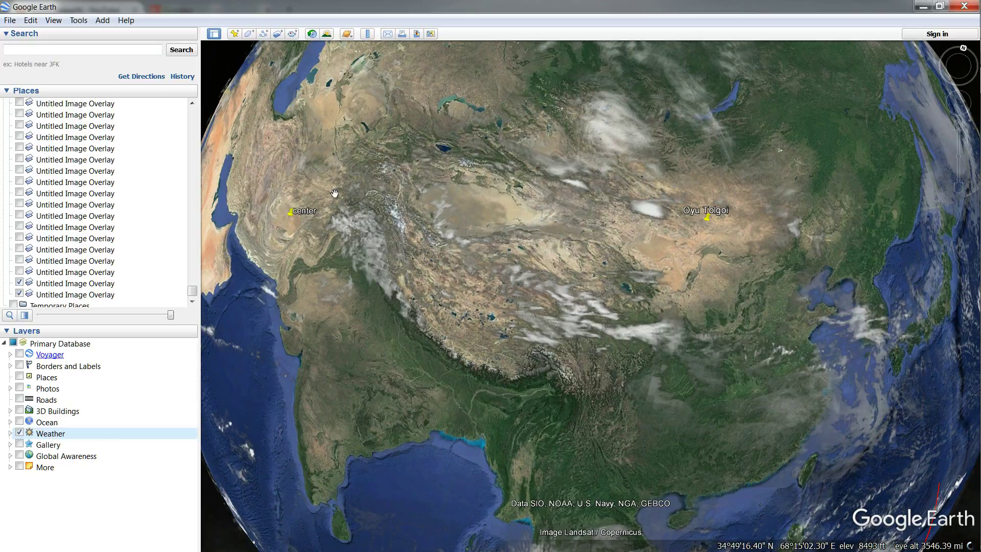
scroll(674, 230, down, 3)
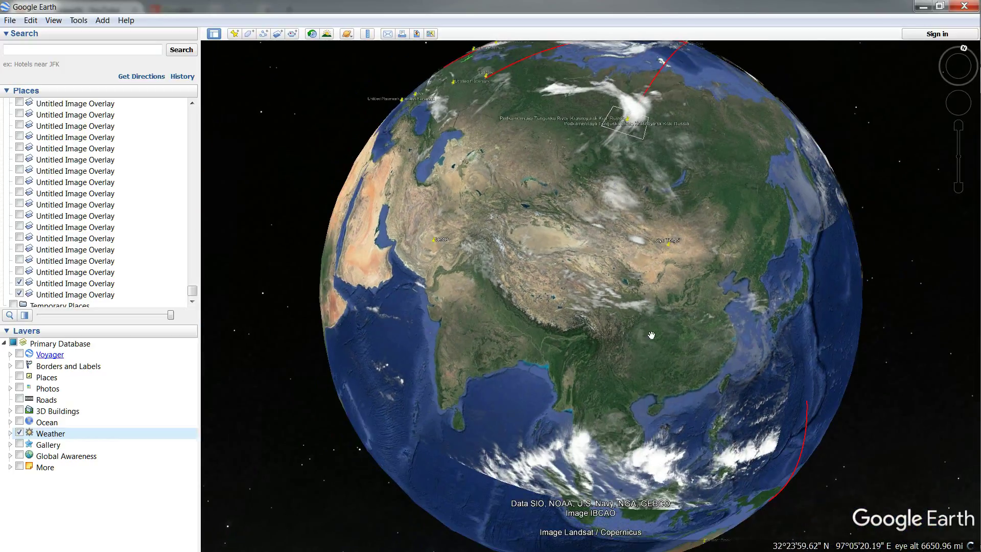
drag(723, 379, 626, 243)
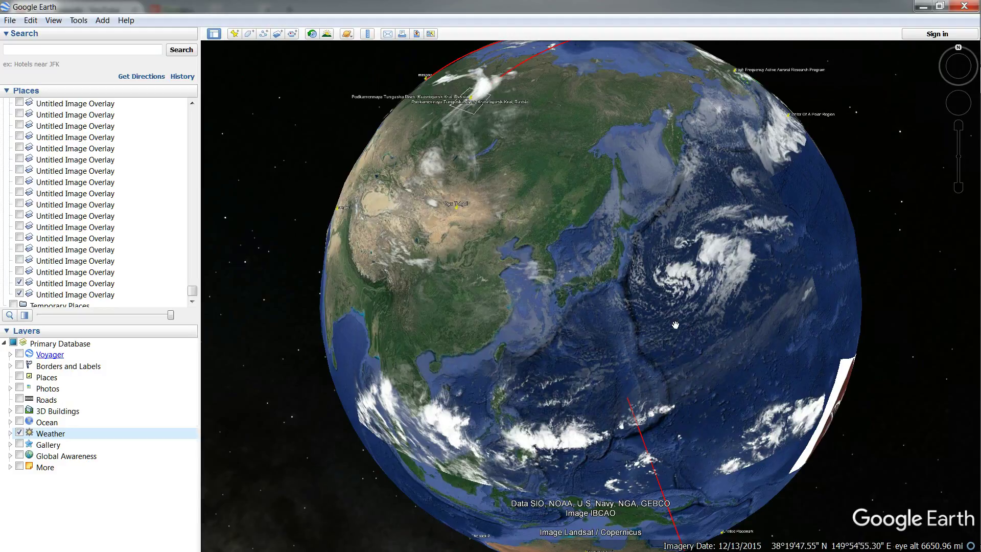
drag(698, 421, 618, 332)
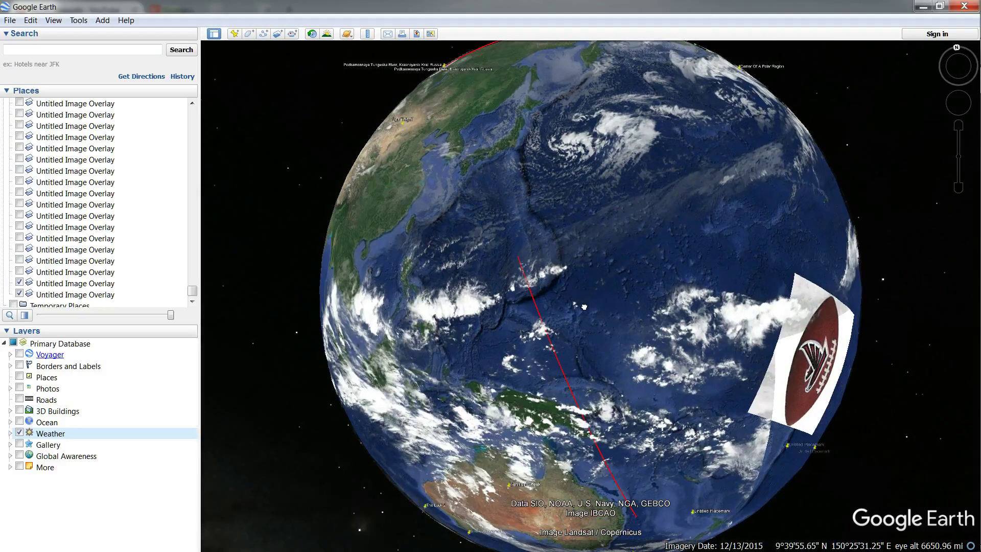
Fade out the Weather layer's clouds over a closer view of the infrared overlay on South America.
scroll(619, 331, down, 3)
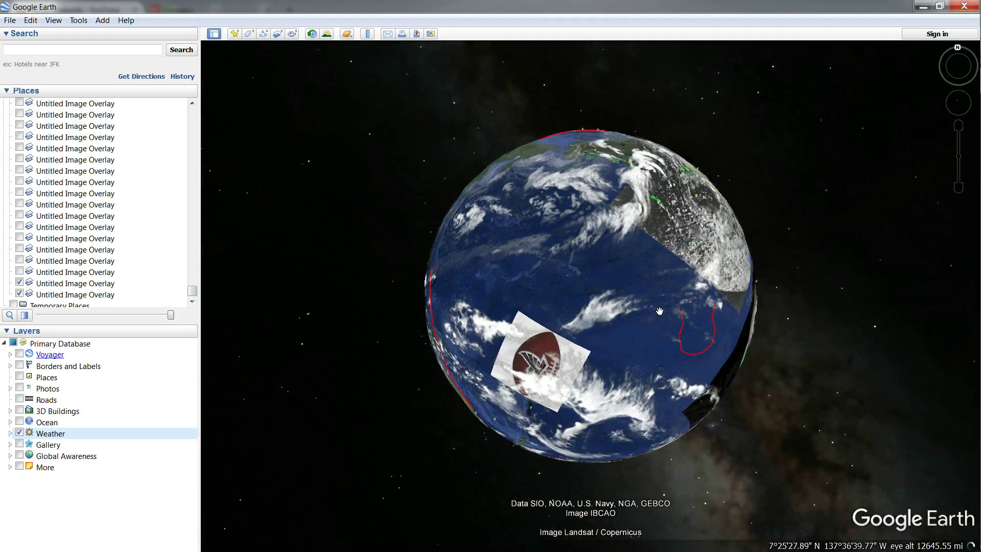
drag(648, 329, 612, 176)
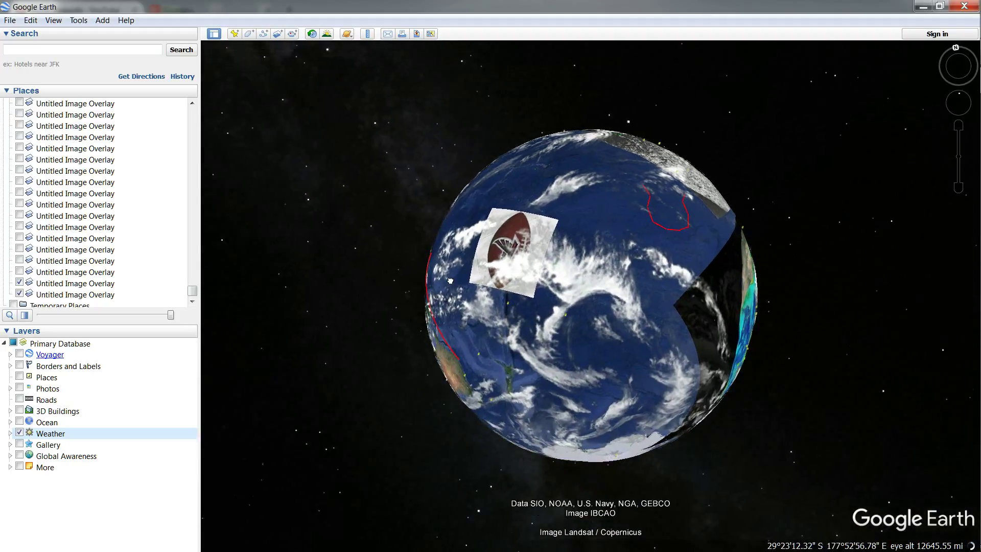
drag(583, 314, 549, 253)
drag(593, 220, 449, 468)
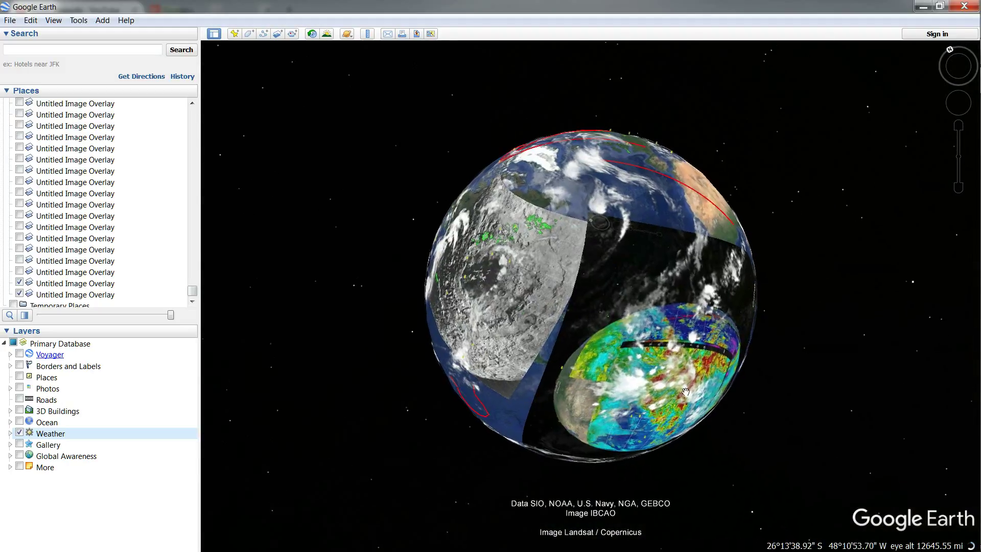
drag(645, 344, 632, 292)
scroll(633, 292, up, 3)
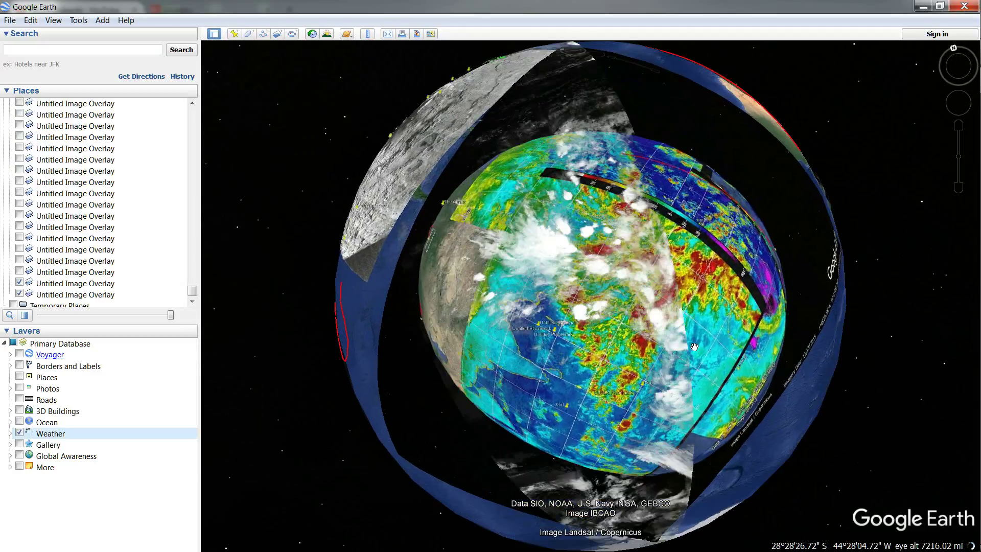
scroll(594, 322, up, 2)
scroll(594, 322, up, 2)
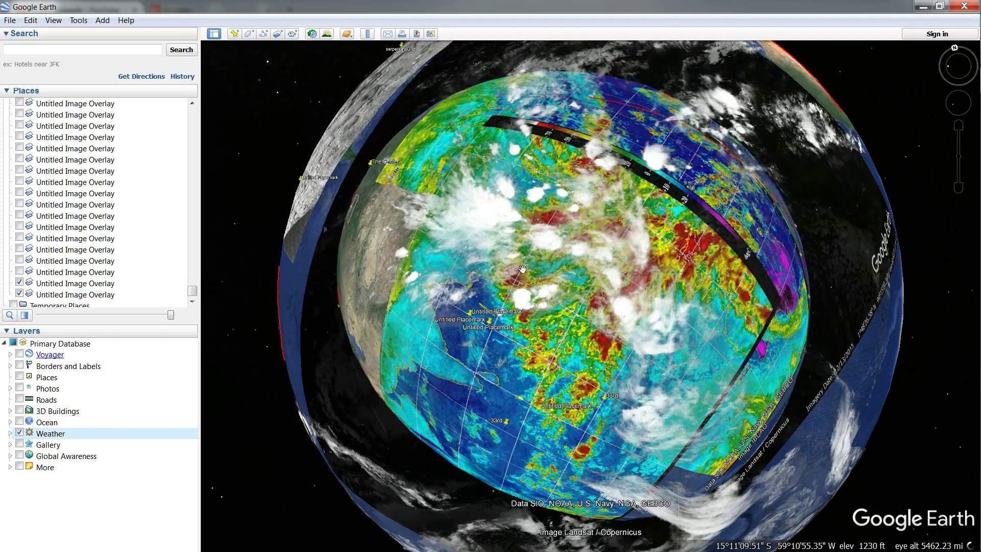
click(53, 434)
click(171, 315)
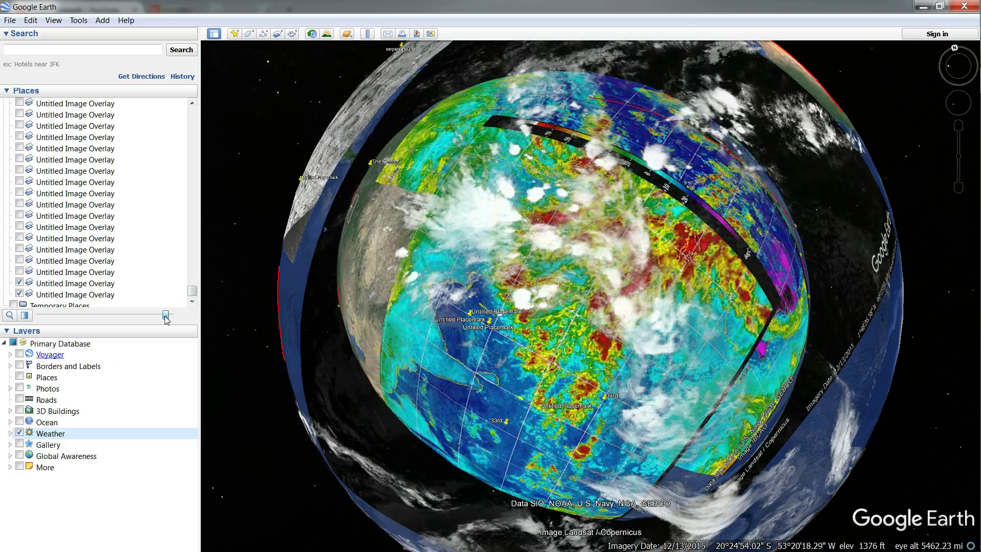
drag(171, 315, 3, 314)
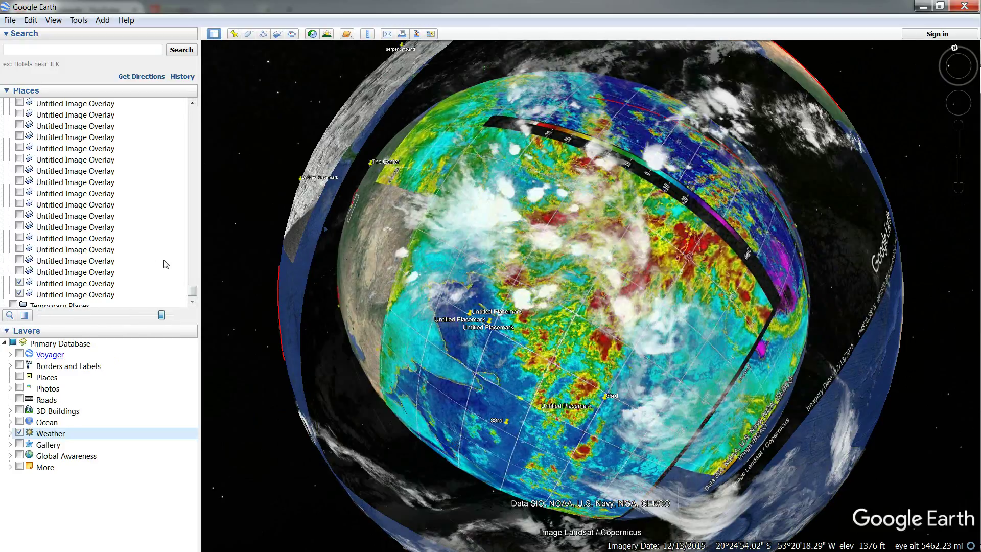
drag(11, 256, 192, 215)
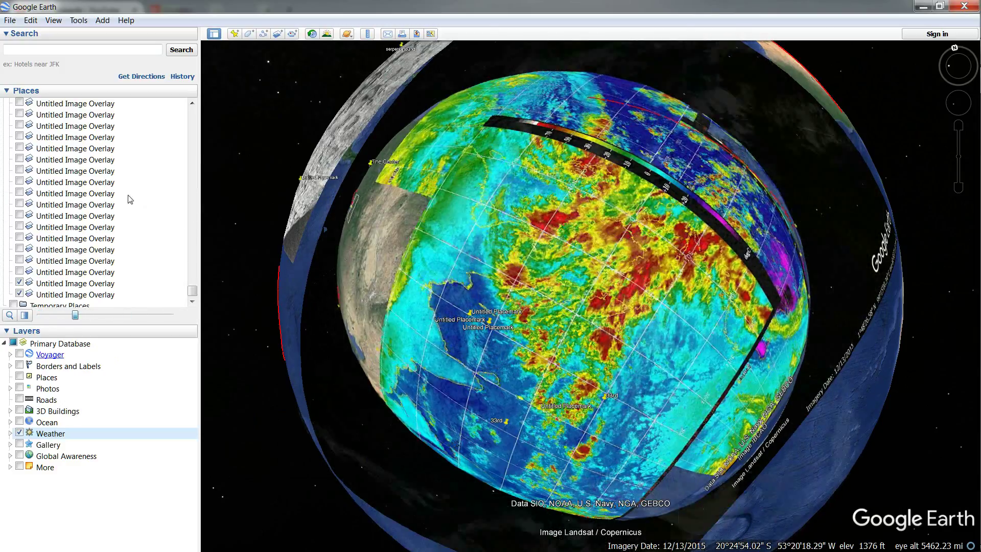